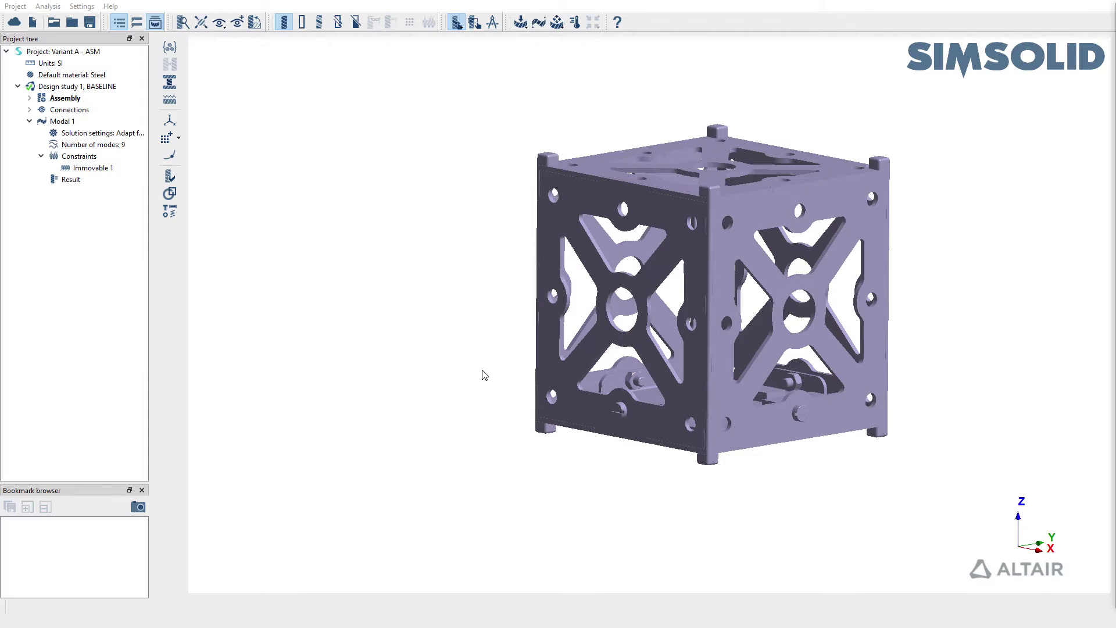
# Show Modal 1's Immovable 1 constraint and orbit to inspect the four red fixed corner feet
pyautogui.click(62, 121)
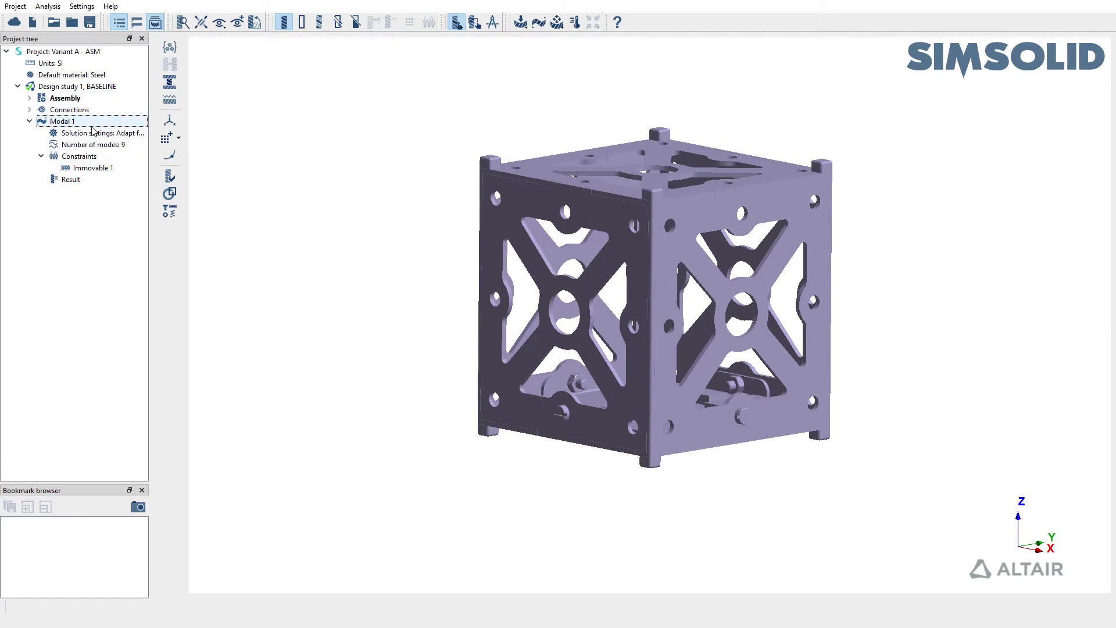
pyautogui.click(96, 168)
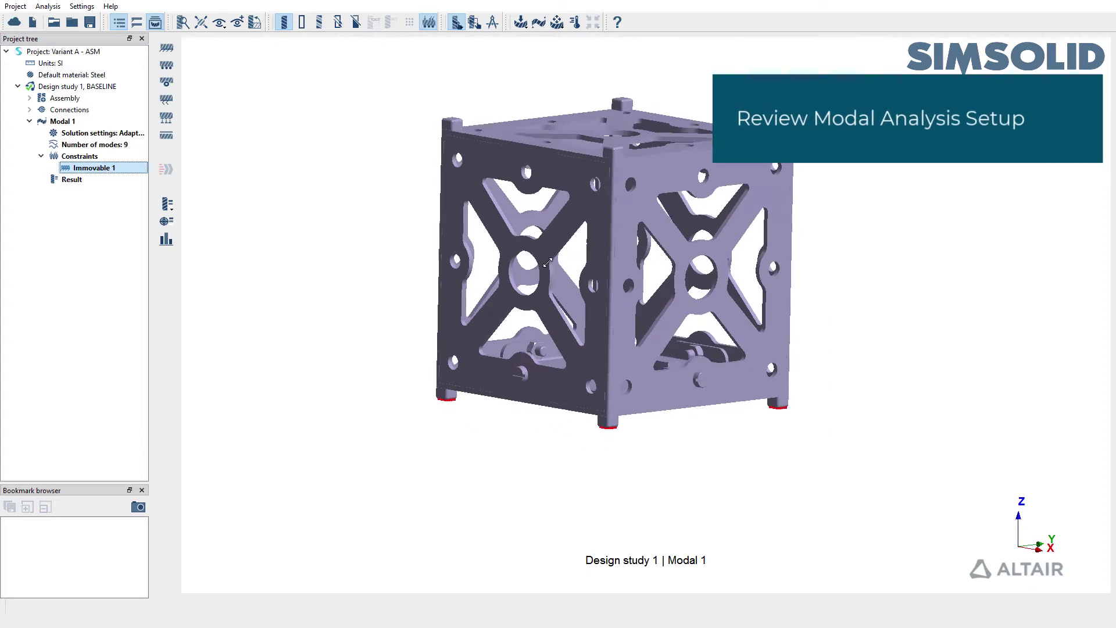
pyautogui.moveTo(548, 263); pyautogui.dragTo(568, 196, button='middle')
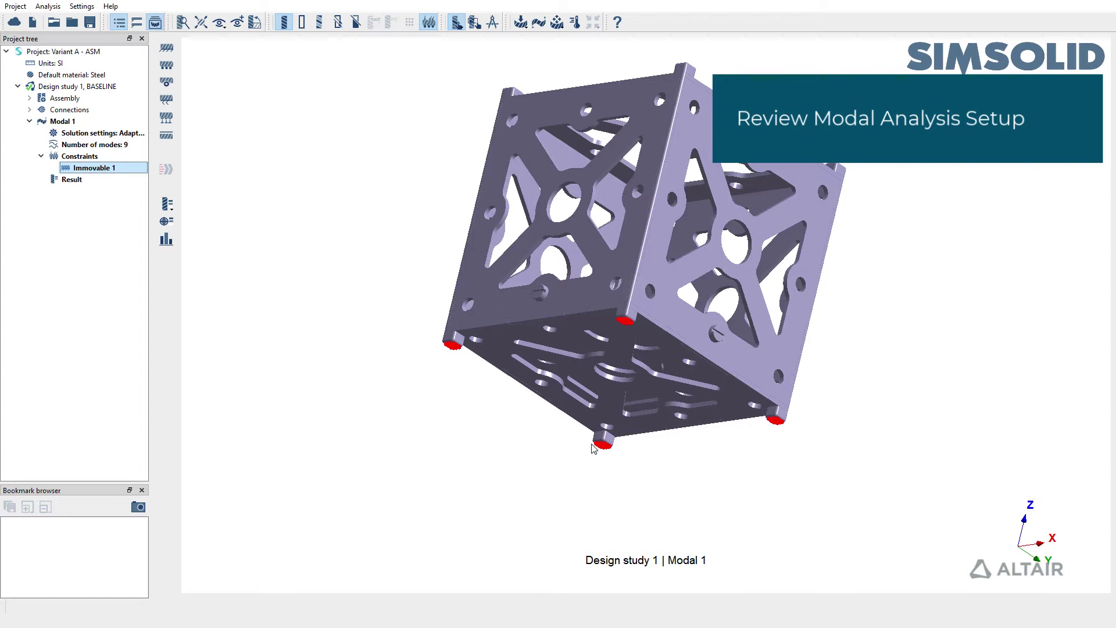
pyautogui.moveTo(594, 205); pyautogui.dragTo(579, 283, button='middle')
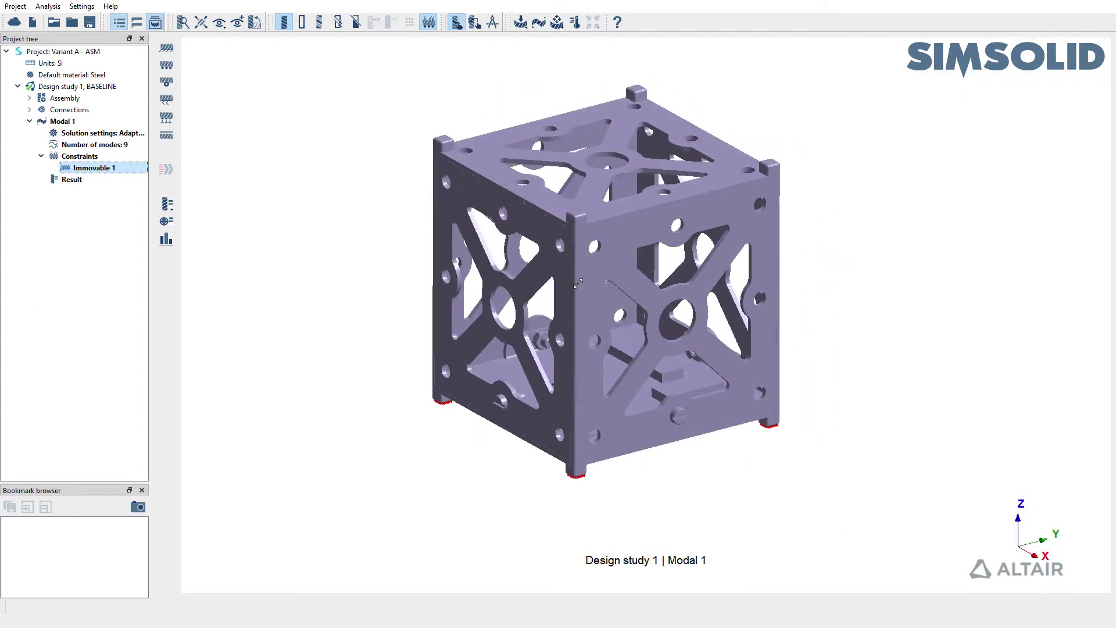
pyautogui.click(167, 205)
pyautogui.click(229, 203)
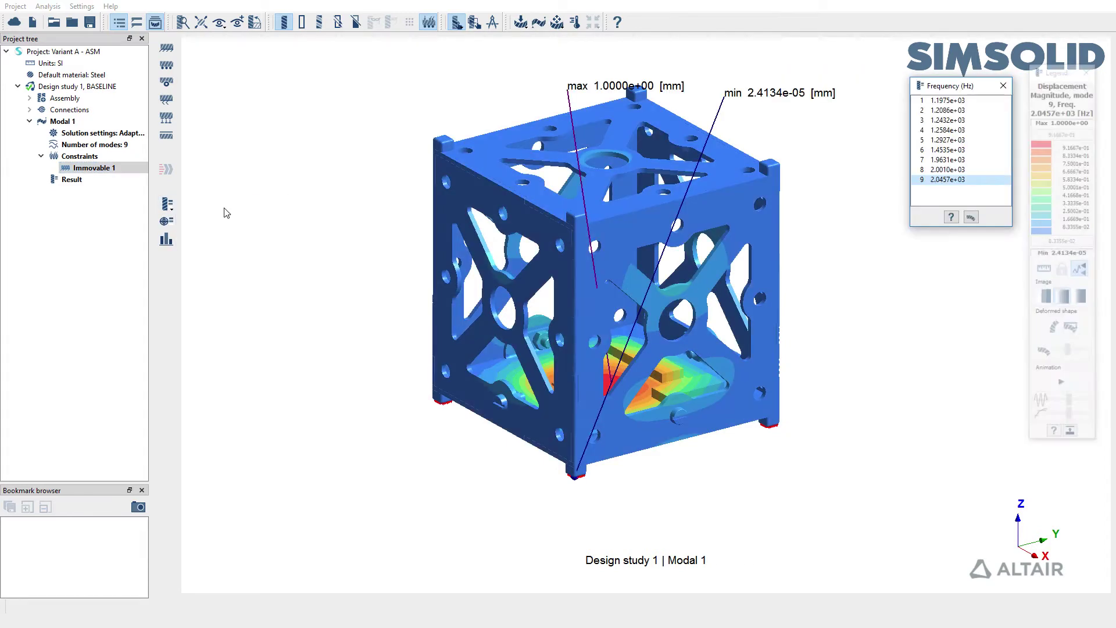
pyautogui.click(970, 102)
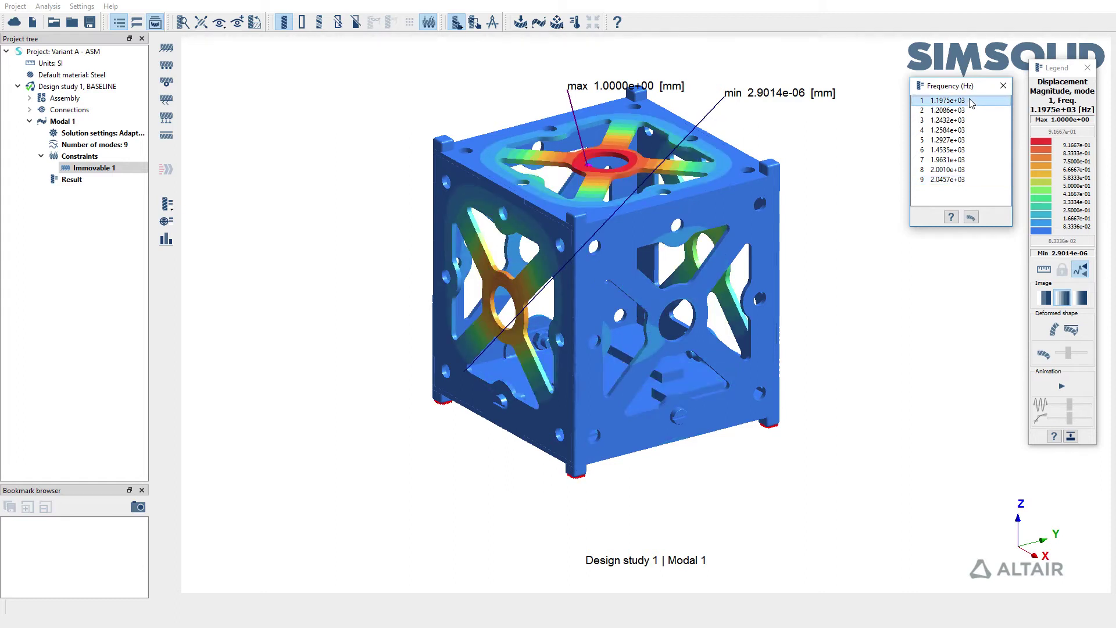
pyautogui.click(968, 112)
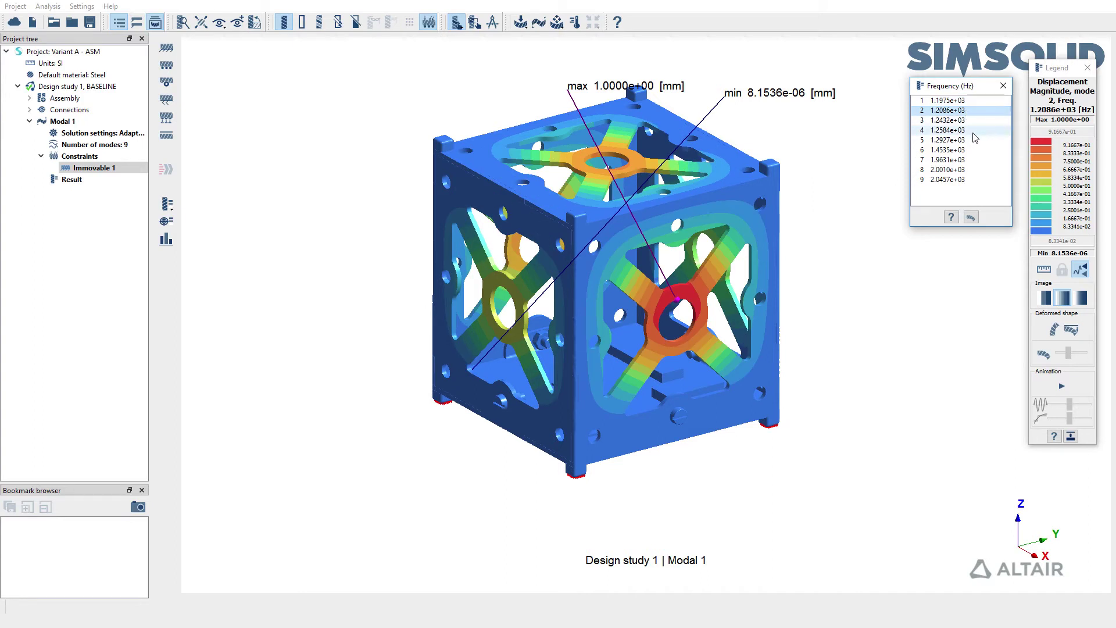
pyautogui.click(969, 121)
pyautogui.click(969, 132)
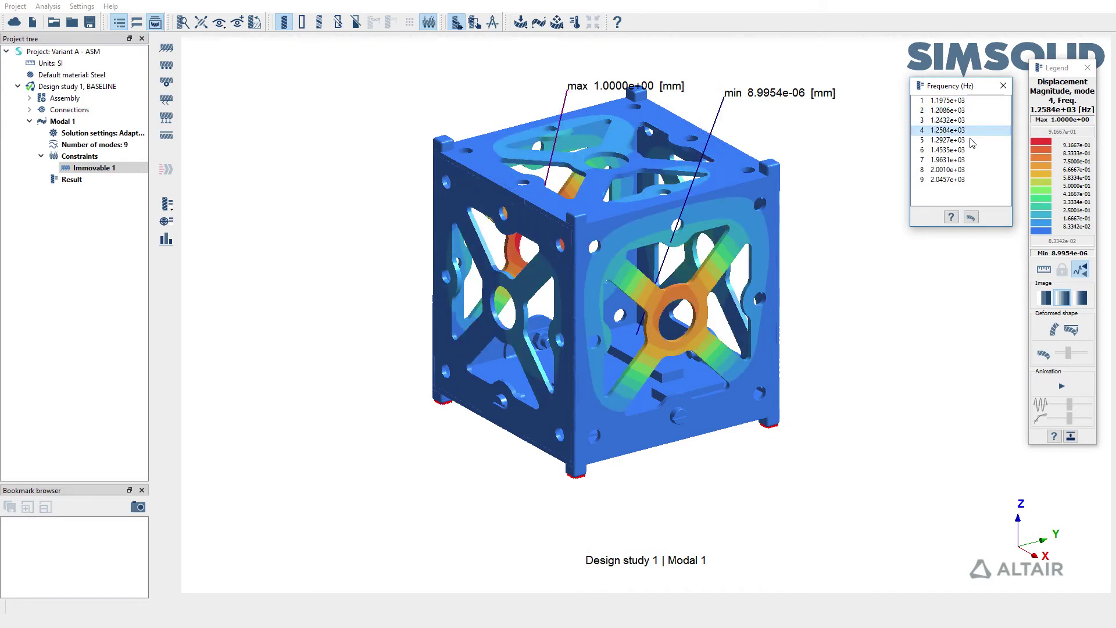
pyautogui.click(970, 141)
pyautogui.click(969, 152)
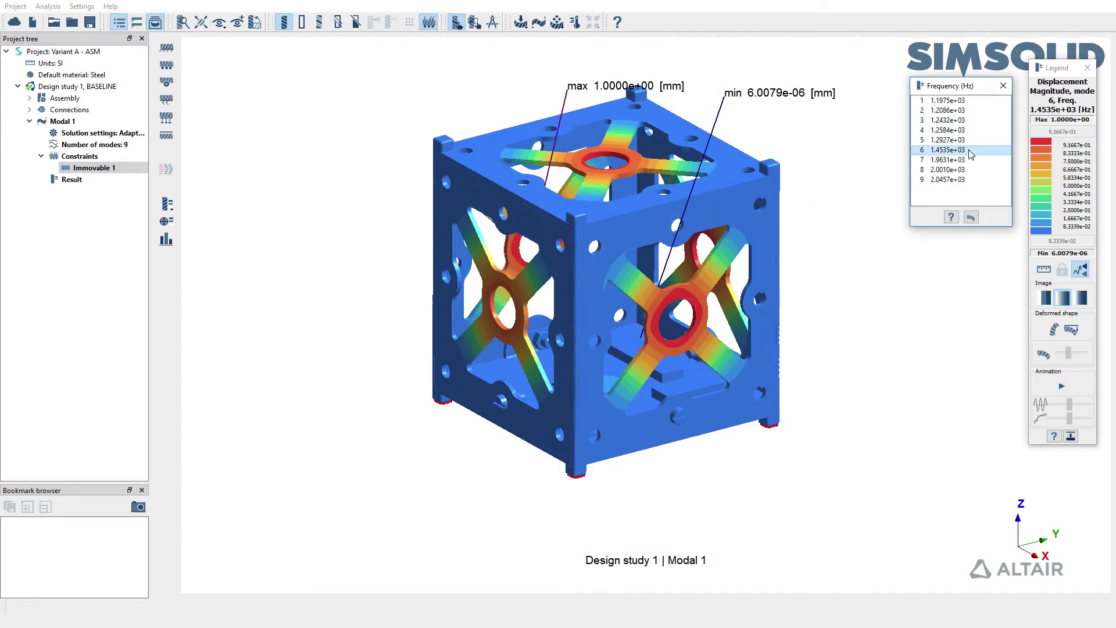
pyautogui.click(970, 161)
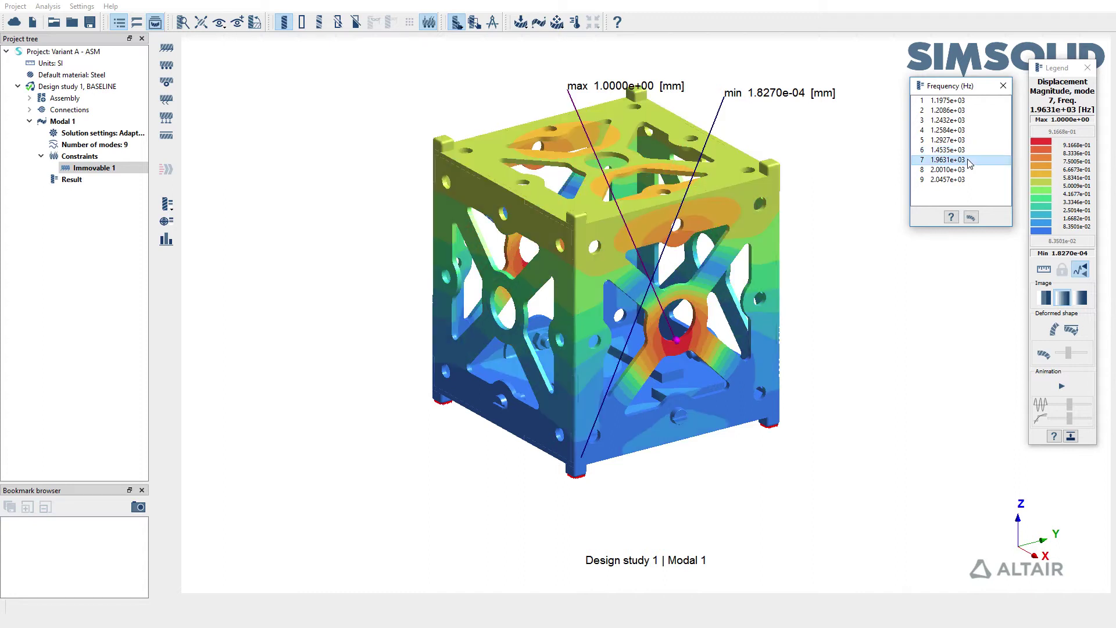
pyautogui.click(1087, 68)
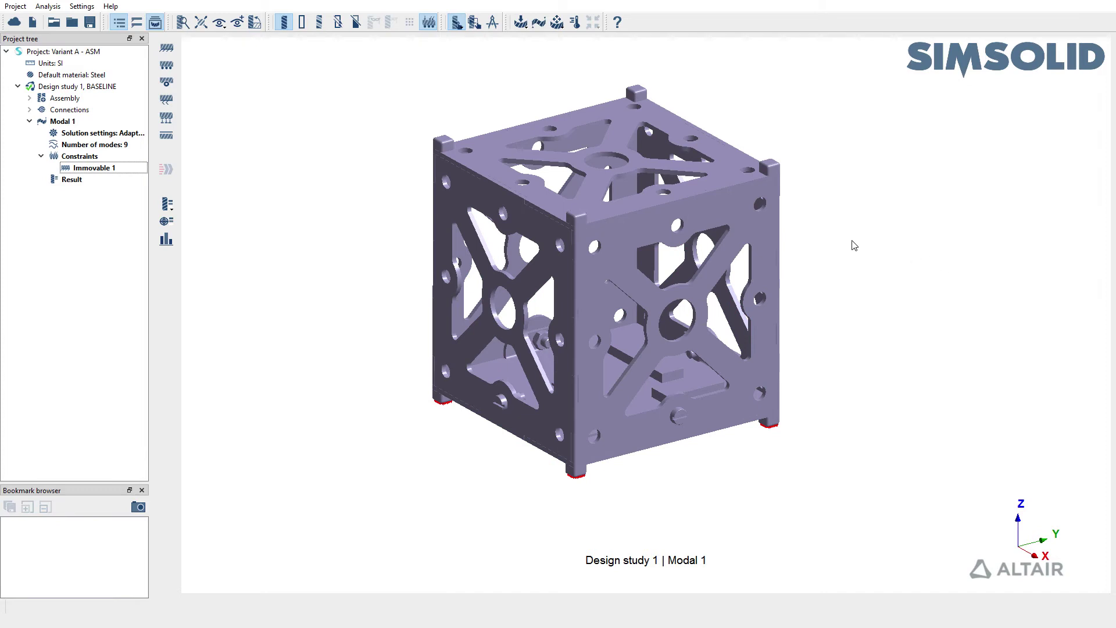
# Pan the CubeSat and show the Dynamics types: Transient, Frequency response, Random response
pyautogui.moveTo(850, 259); pyautogui.dragTo(900, 279, button='middle')
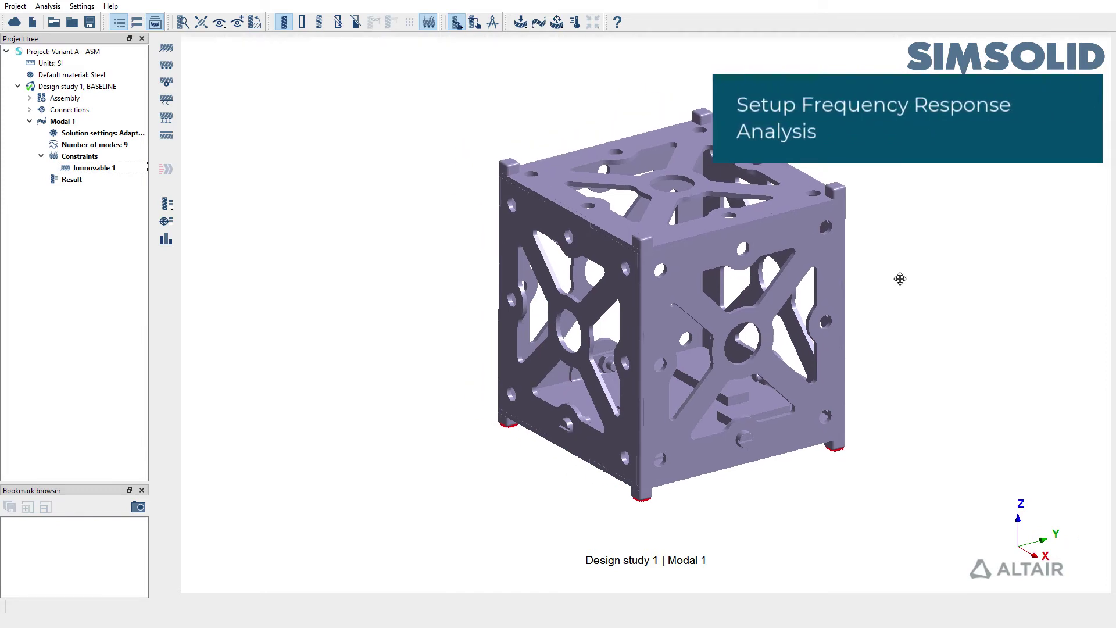
pyautogui.click(558, 24)
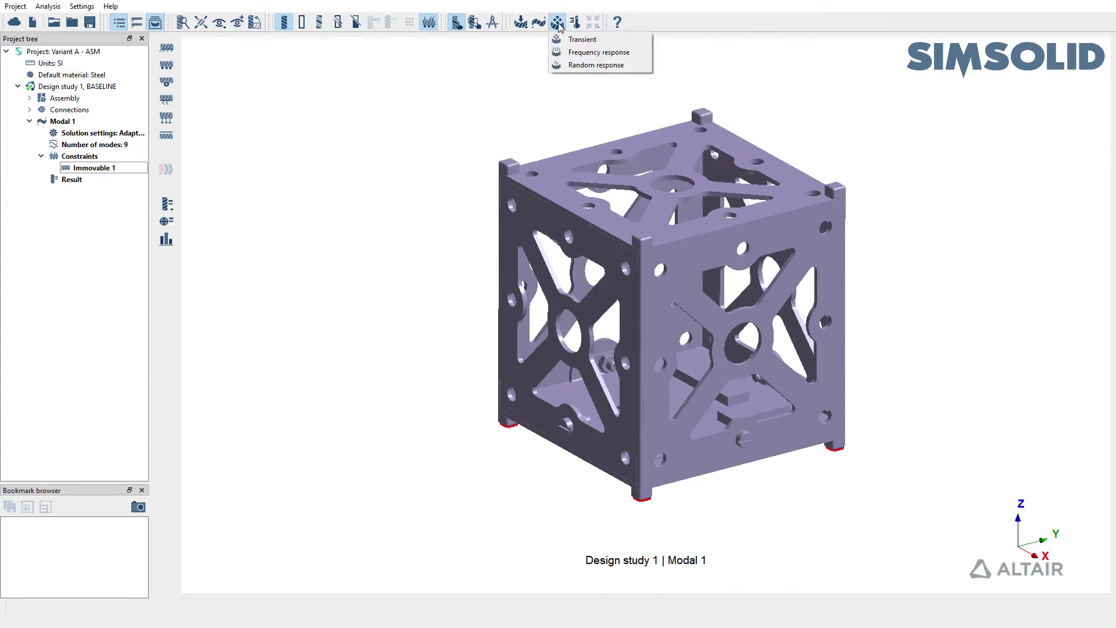
# Create Dynamics frequency 1 on Modal 1, spanning 1000 to 1500 Hz with 0.03 damping
pyautogui.click(585, 56)
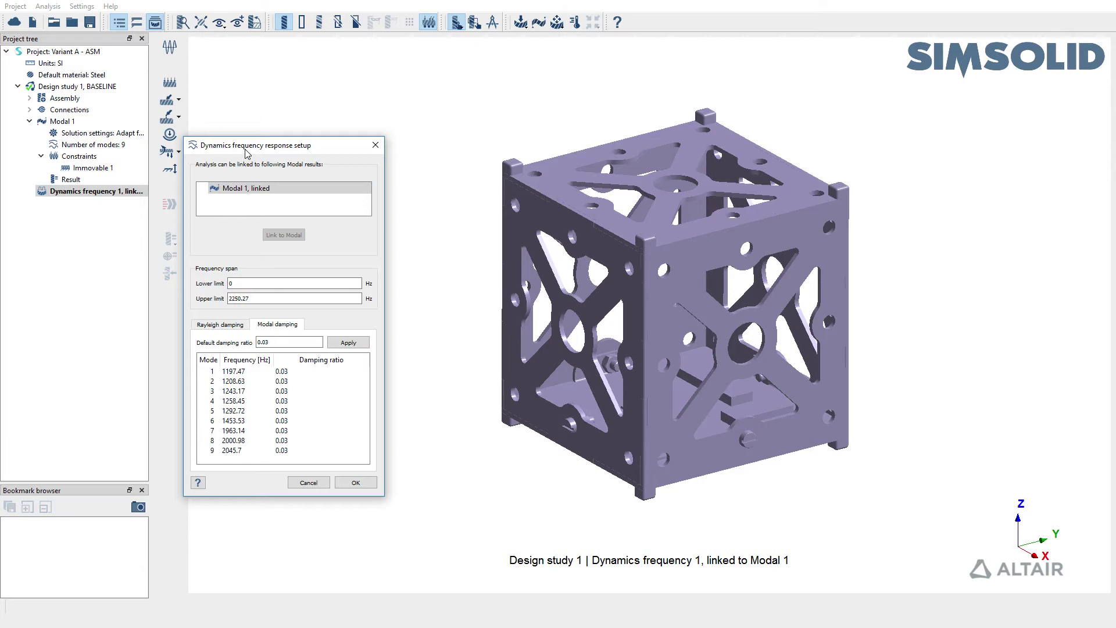
pyautogui.moveTo(245, 150); pyautogui.dragTo(255, 120)
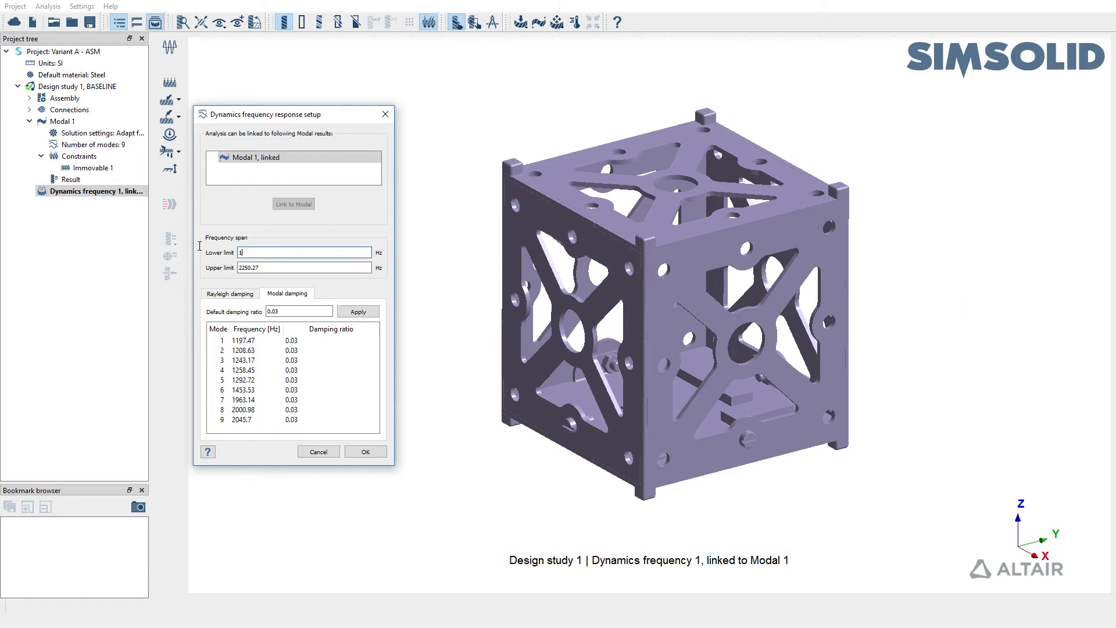
pyautogui.press('Tab')
pyautogui.write('1')
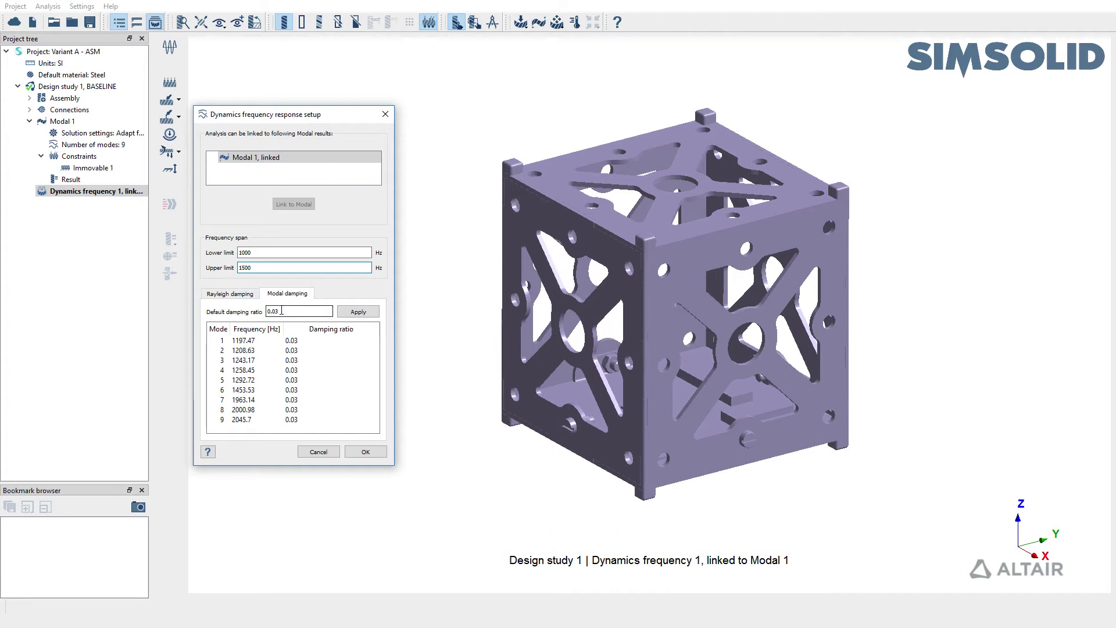
pyautogui.click(365, 452)
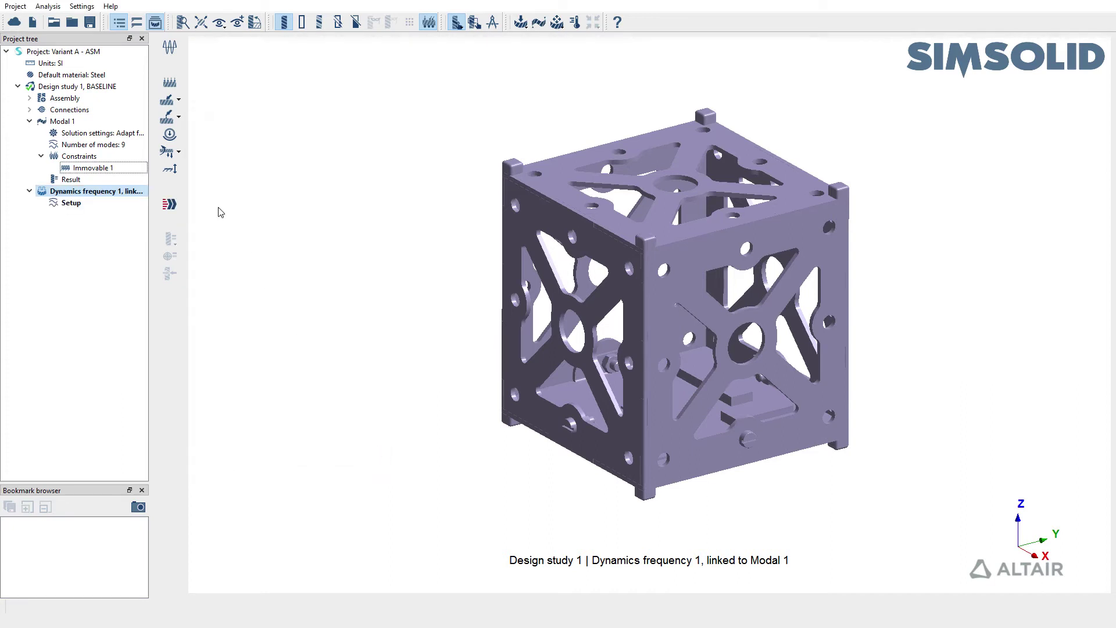
# Define Frequency function 1 as a Standard Harmonics function with amplitude 1 and period 1100
pyautogui.click(170, 49)
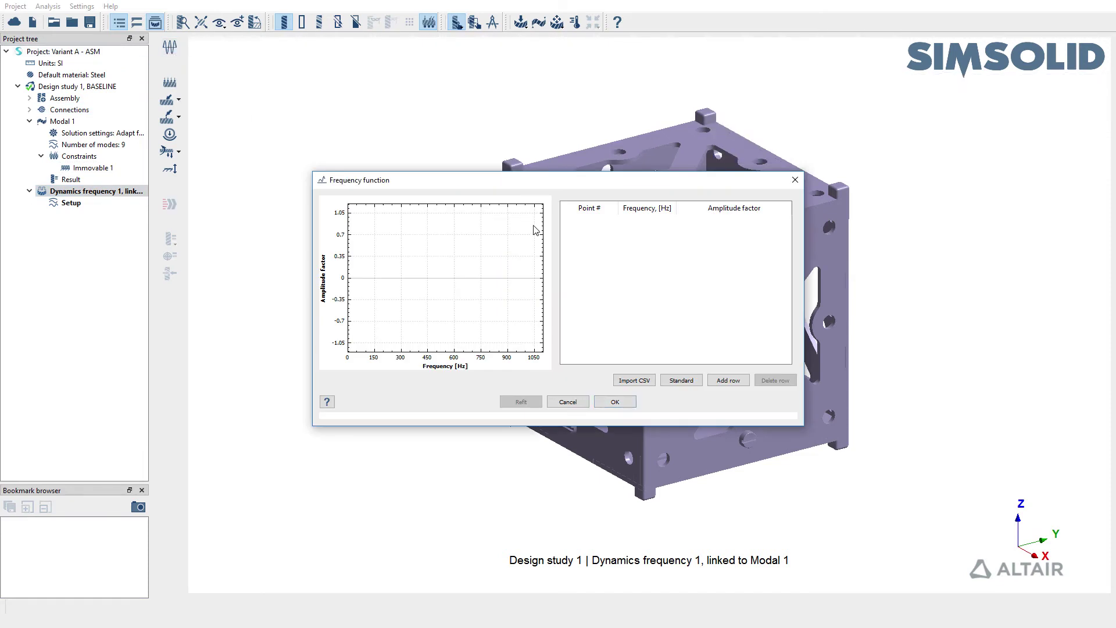
pyautogui.moveTo(541, 188); pyautogui.dragTo(250, 136)
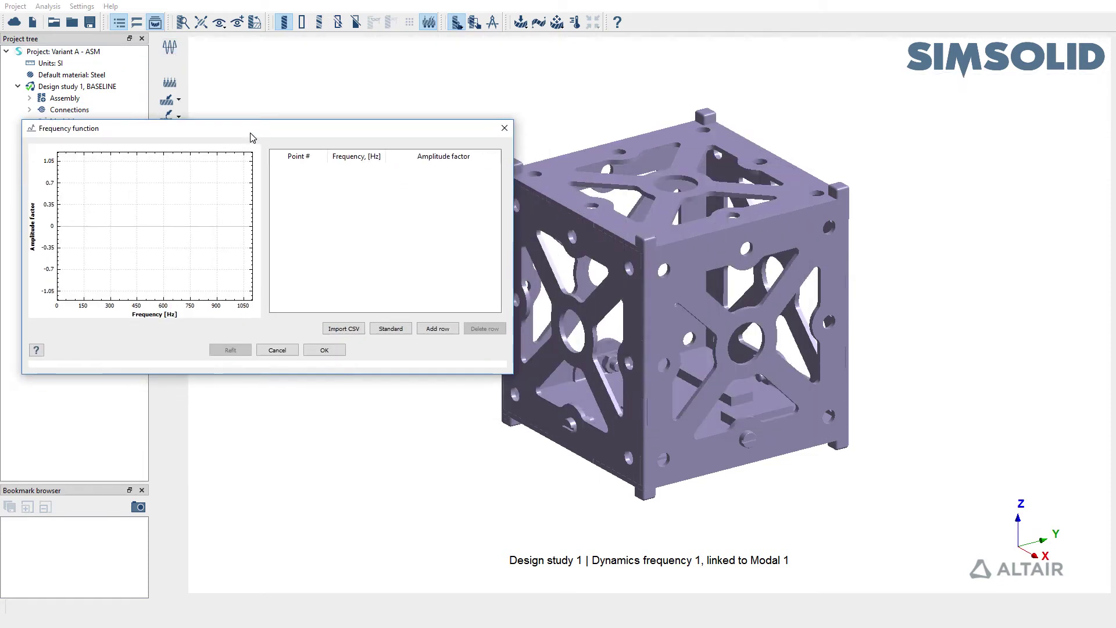
pyautogui.click(390, 328)
pyautogui.click(286, 129)
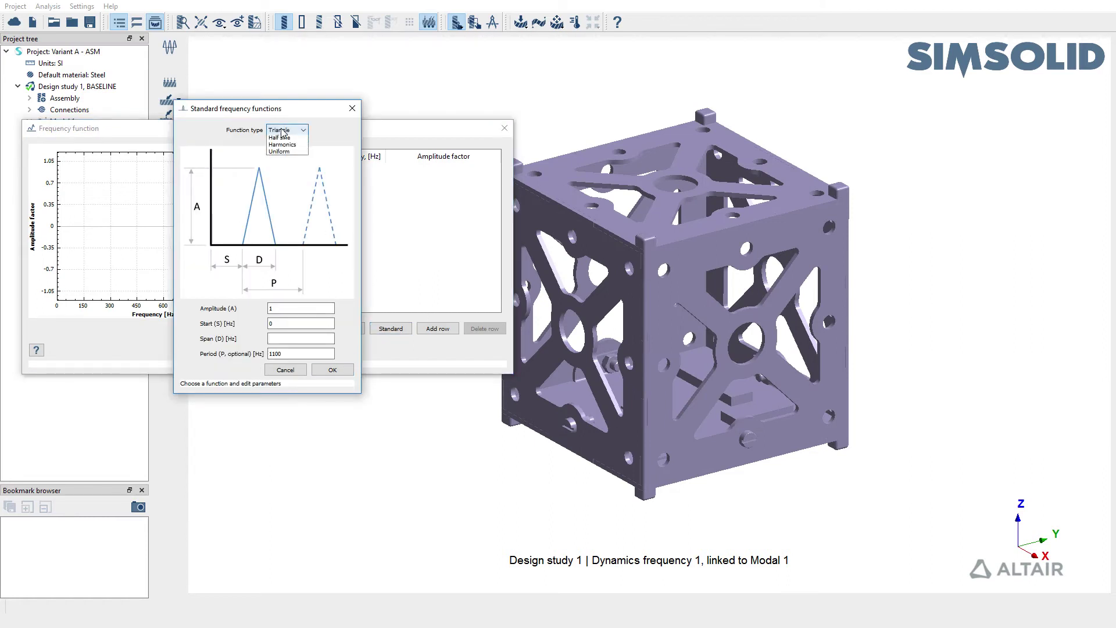
pyautogui.click(289, 160)
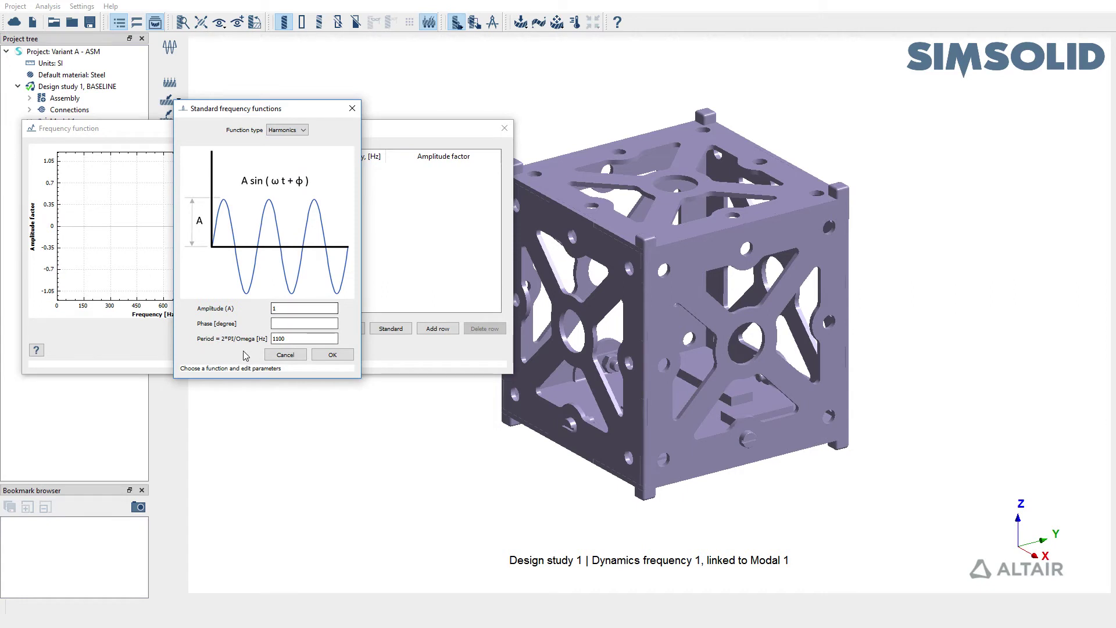
pyautogui.click(275, 337)
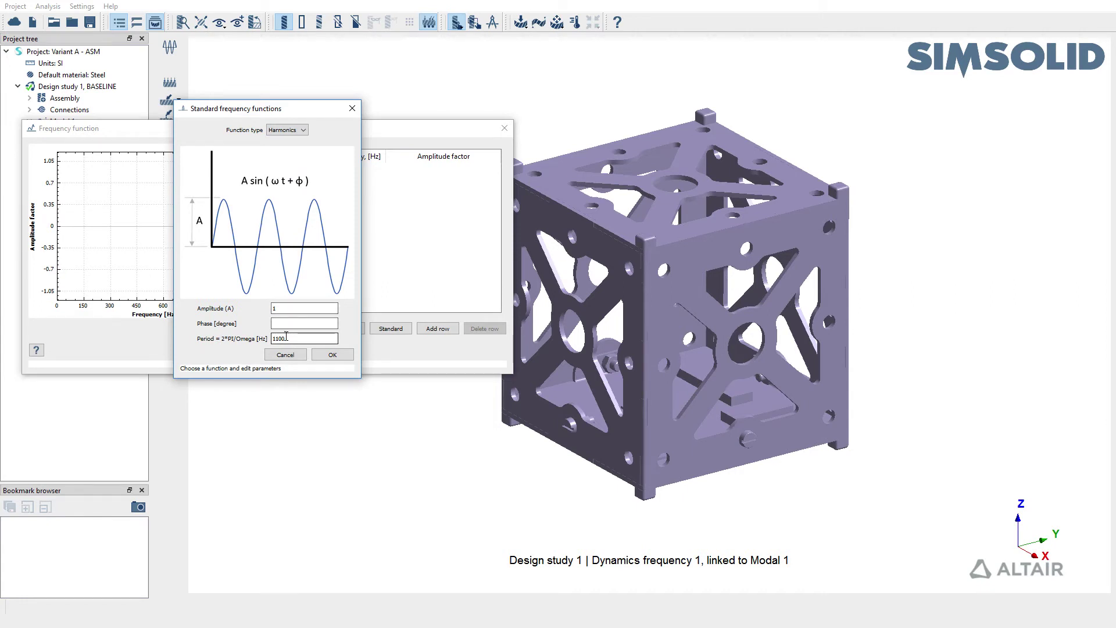
pyautogui.click(336, 356)
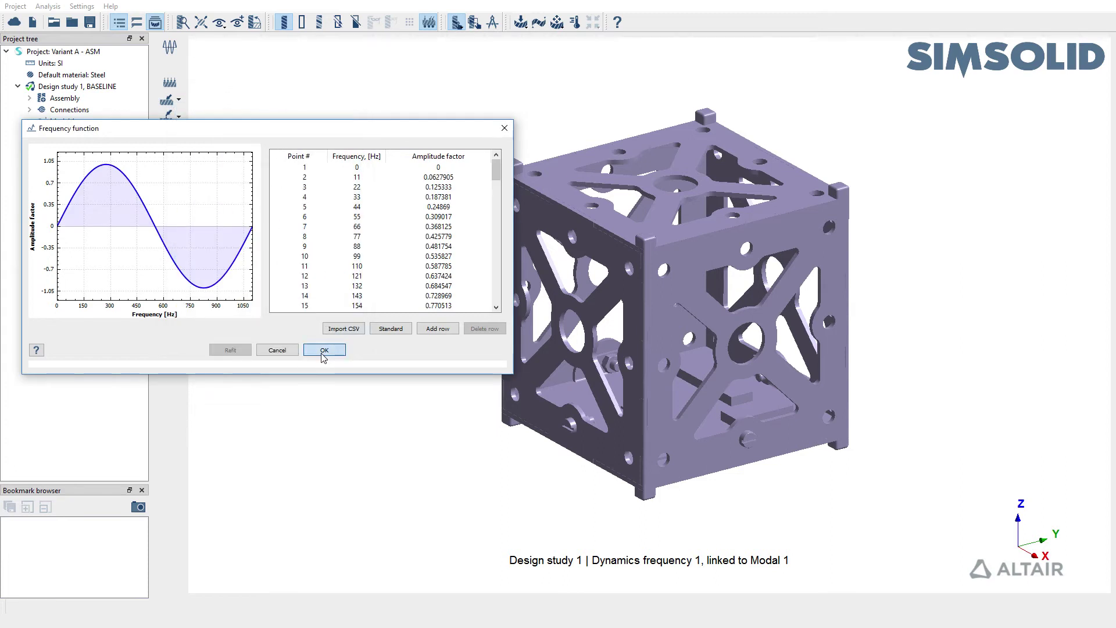
pyautogui.click(323, 352)
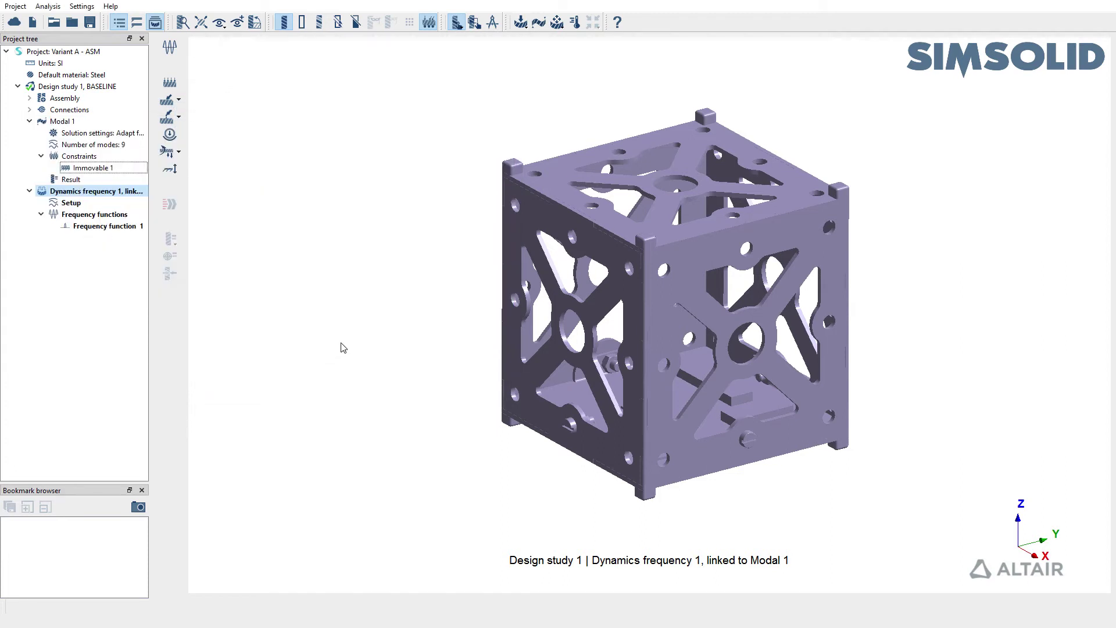
# Add Base excitation 1: 1 m/s² in Z via Frequency function 1, then run the analysis
pyautogui.click(179, 172)
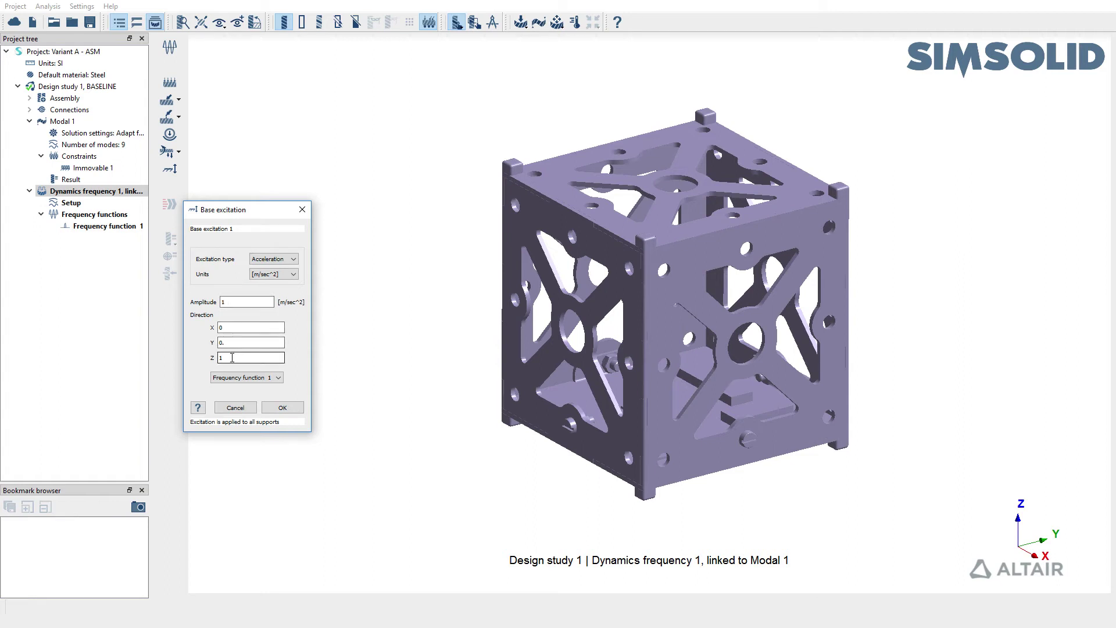
pyautogui.click(283, 408)
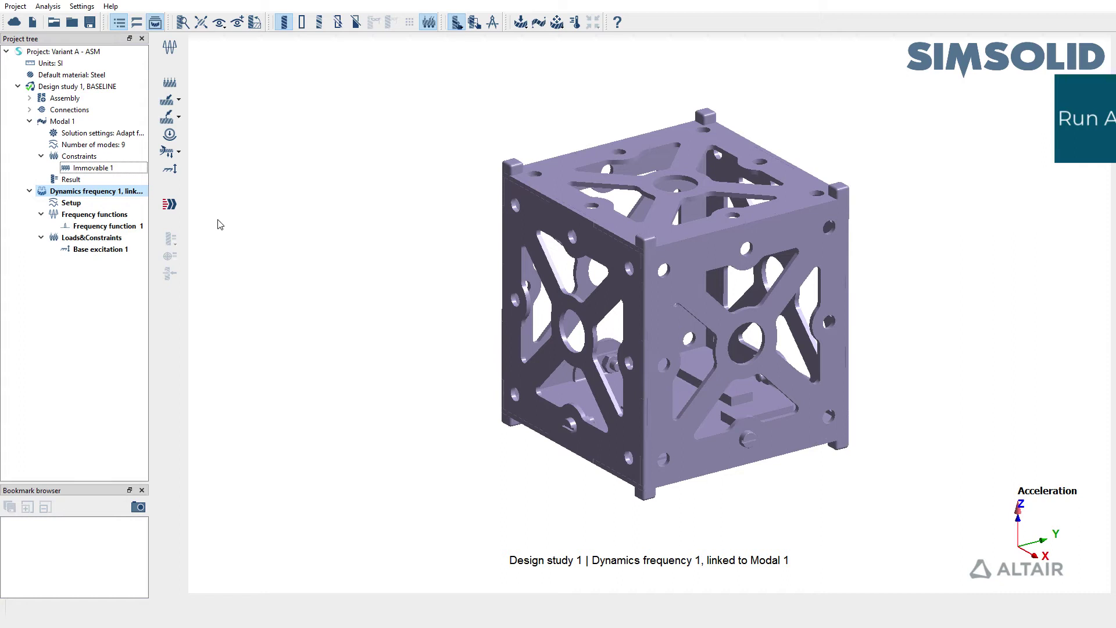
pyautogui.click(170, 204)
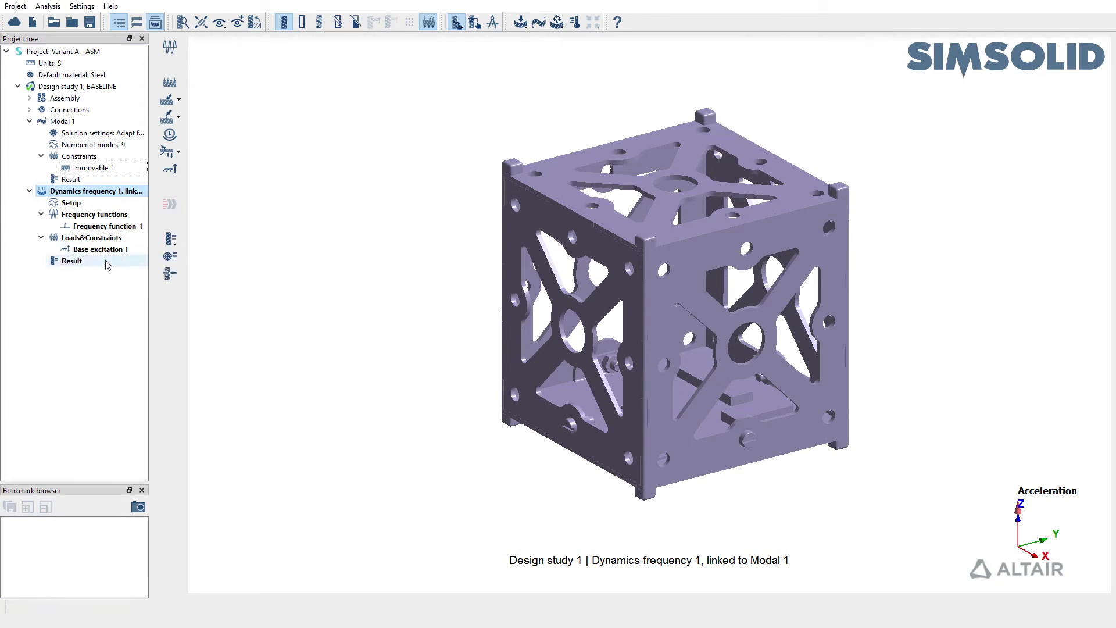
# Plot Displacement Magnitude contours for the frequency response Result
pyautogui.click(106, 262)
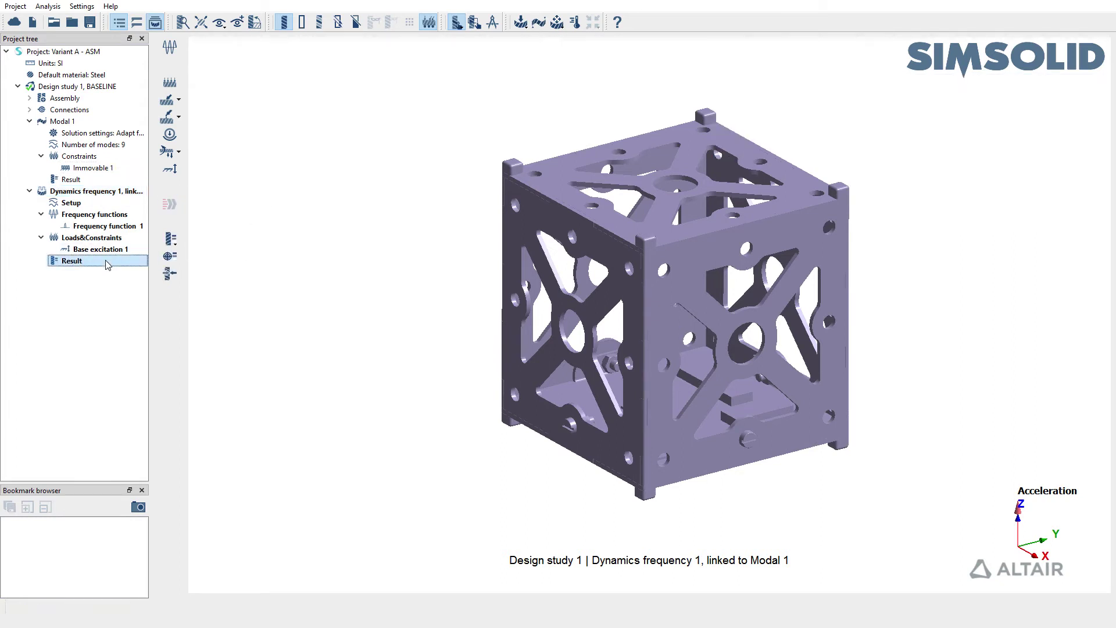
pyautogui.click(171, 239)
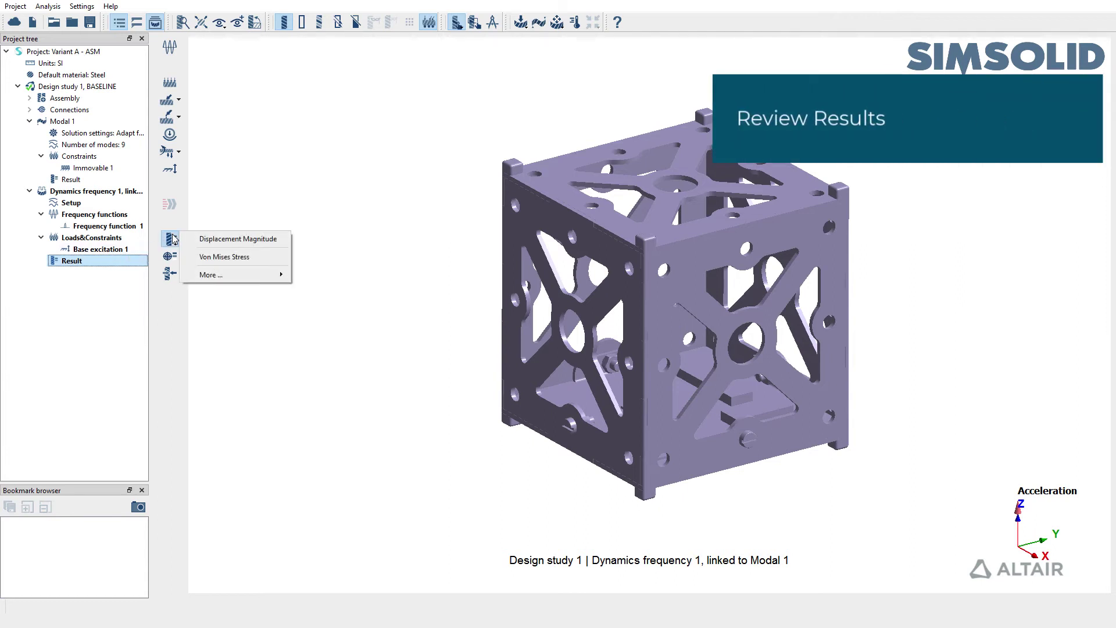
pyautogui.moveTo(269, 279)
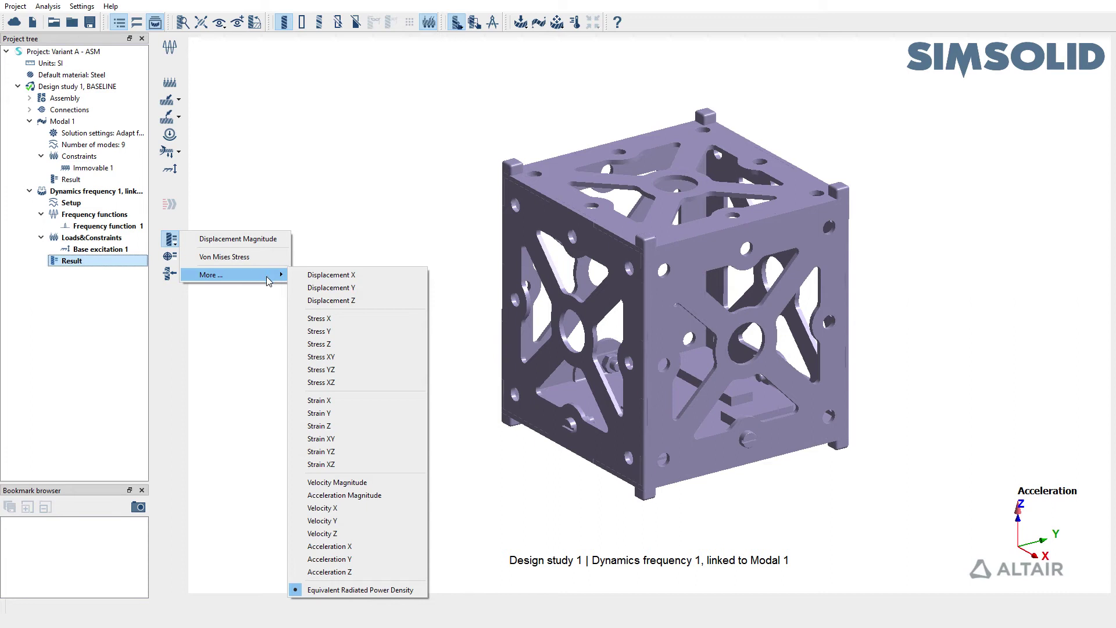
pyautogui.click(261, 240)
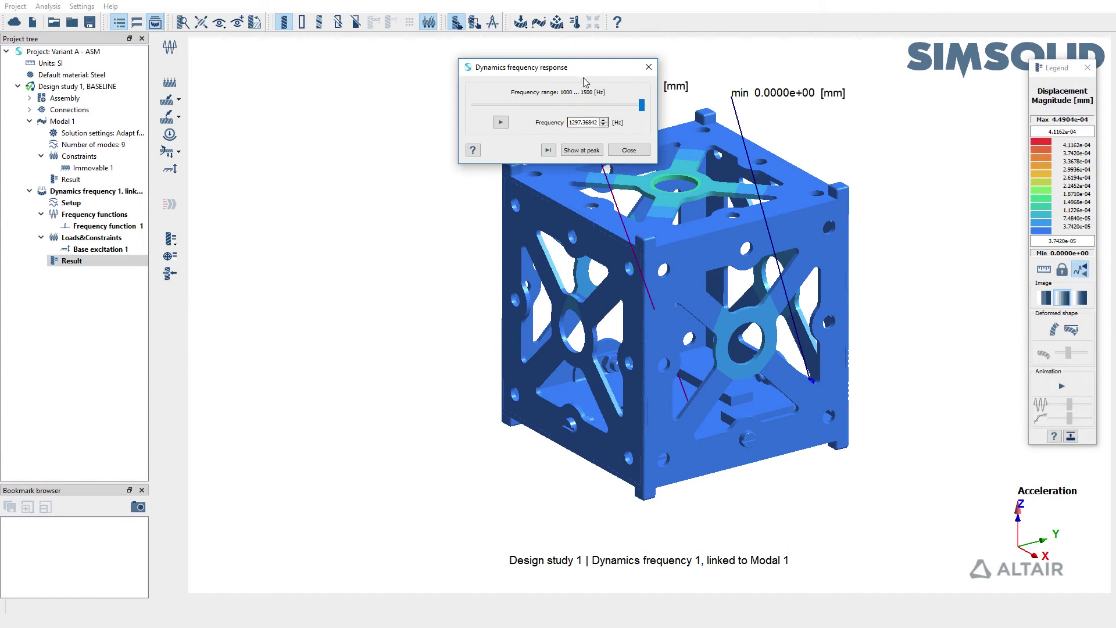
# Sweep the frequencies, show the 1297.36842 Hz peak, and animate the deformed shape
pyautogui.moveTo(577, 73); pyautogui.dragTo(384, 65)
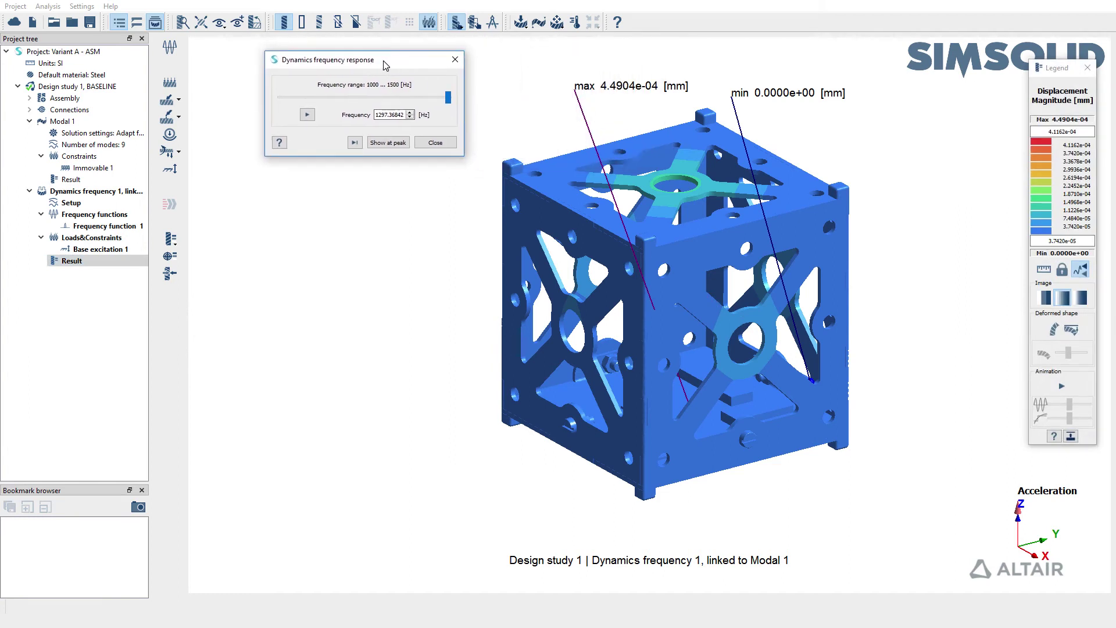
pyautogui.click(308, 115)
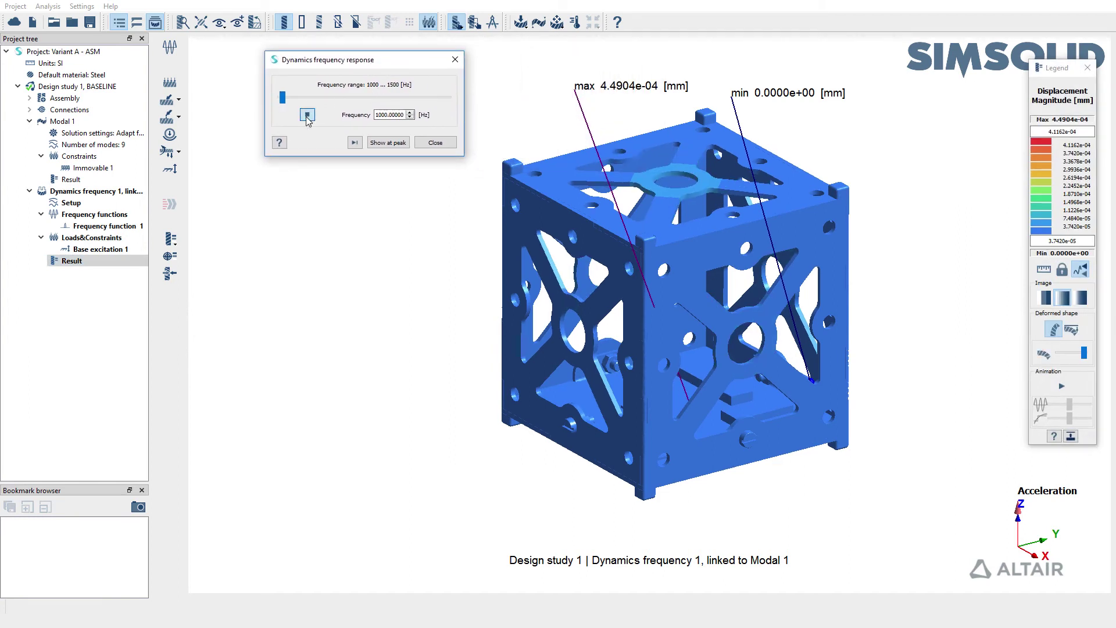
pyautogui.click(307, 116)
pyautogui.click(394, 146)
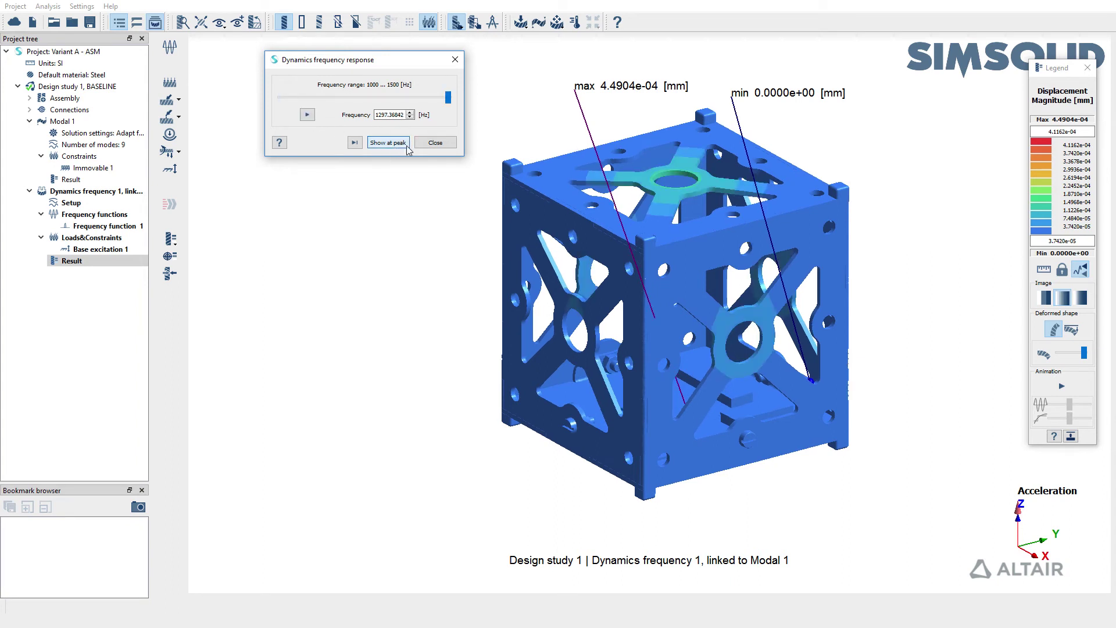
pyautogui.click(1062, 386)
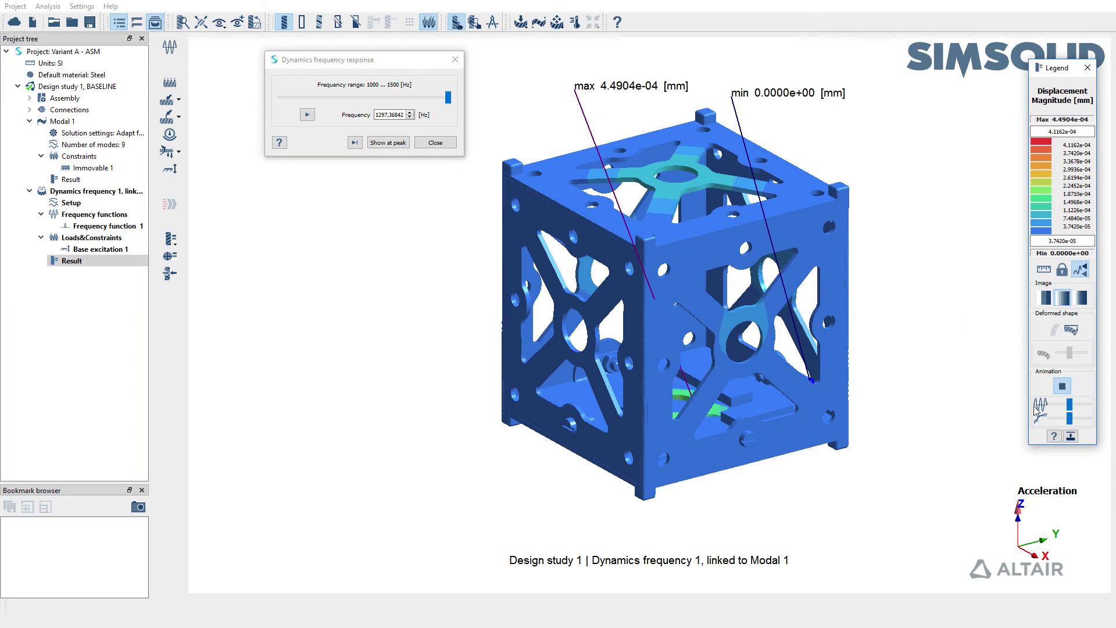
pyautogui.moveTo(692, 343); pyautogui.dragTo(756, 430, button='middle')
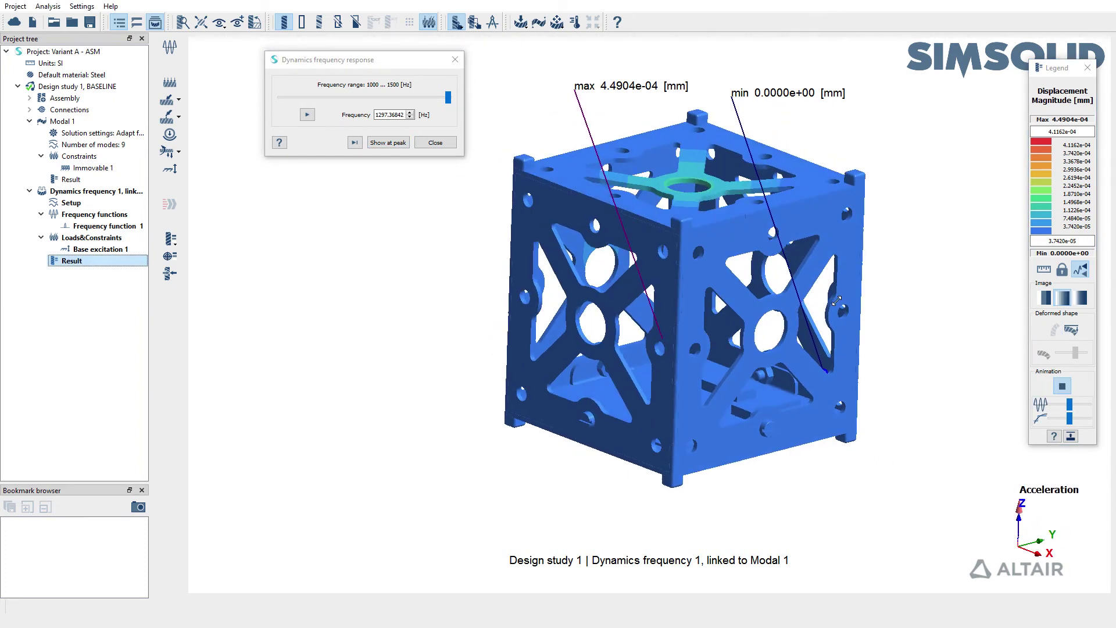
# Plot Equivalent Radiated Power Density, inspect the bottom-panel hot spot, then close the legend
pyautogui.click(170, 239)
pyautogui.moveTo(218, 275)
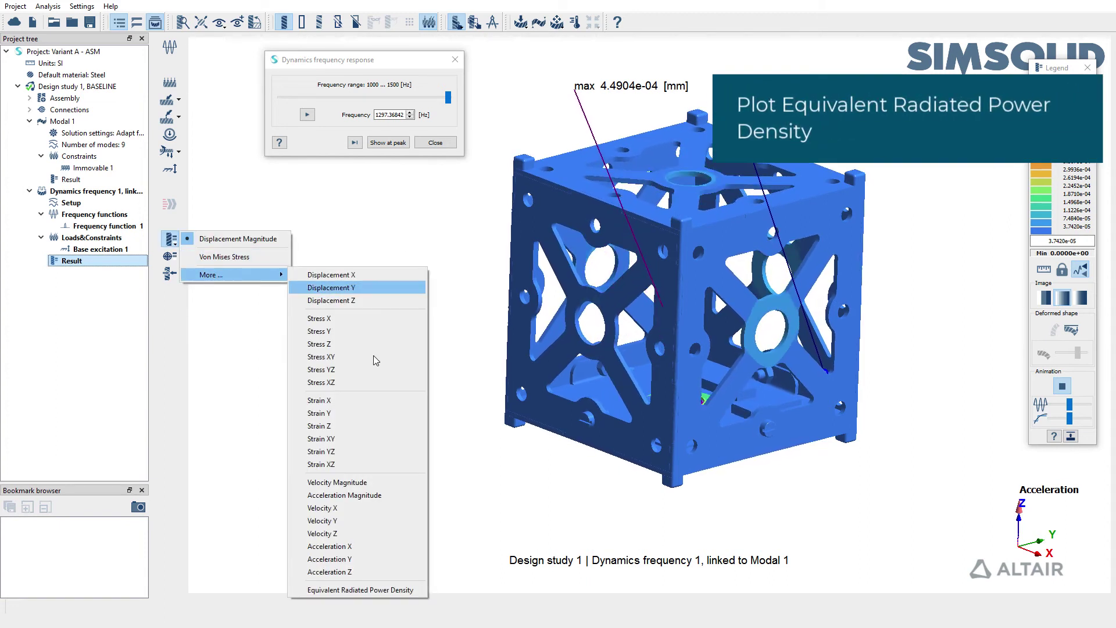
pyautogui.click(402, 591)
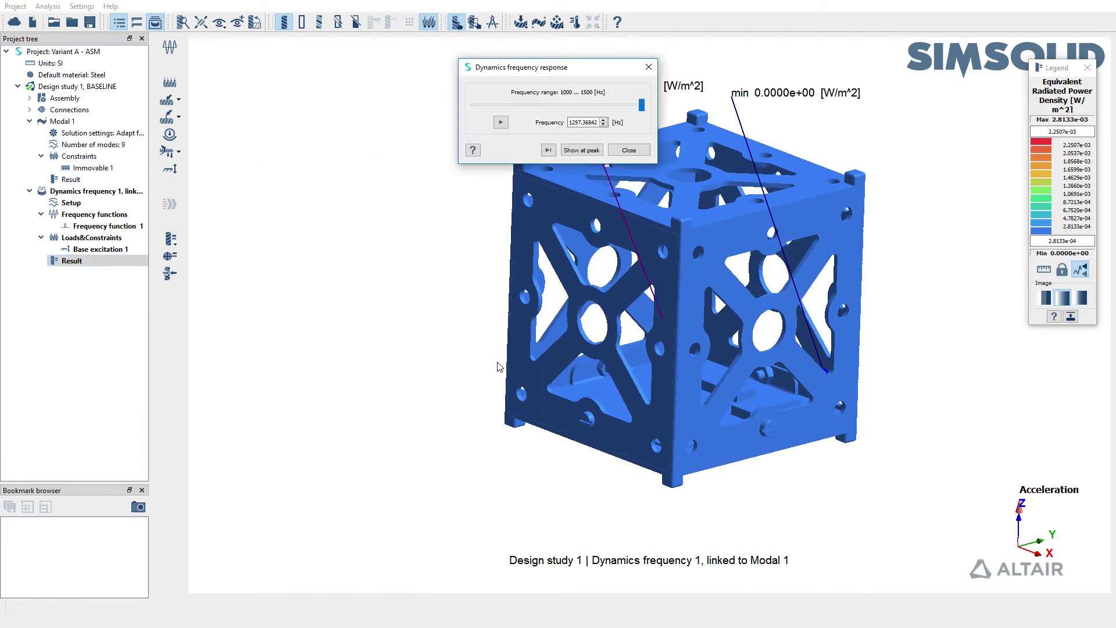
pyautogui.moveTo(578, 68); pyautogui.dragTo(431, 47)
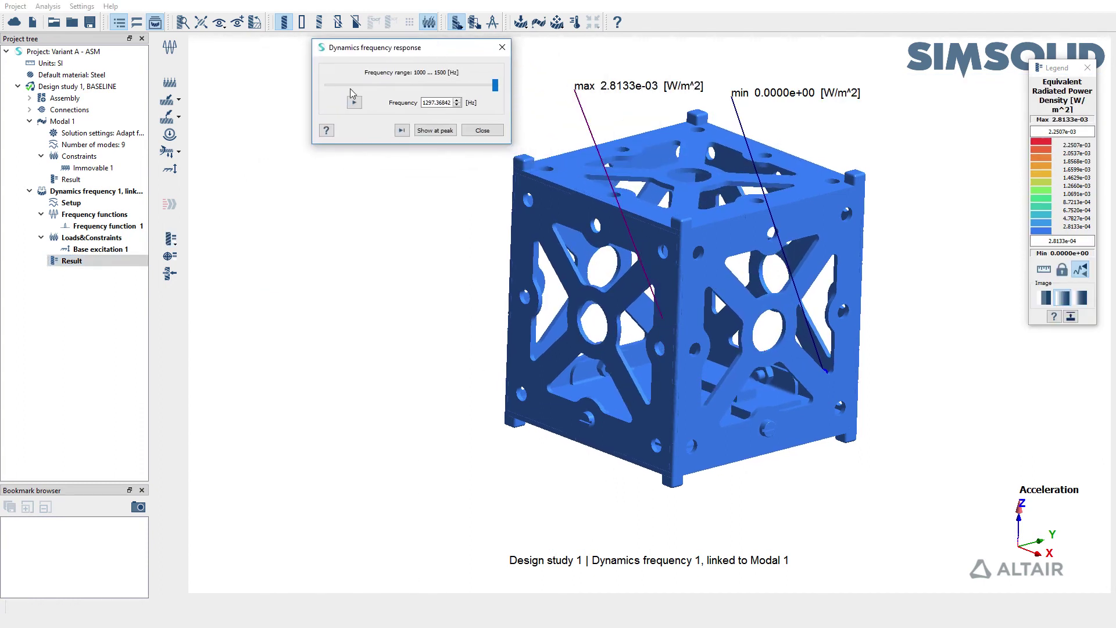
pyautogui.moveTo(684, 327); pyautogui.dragTo(688, 211, button='middle')
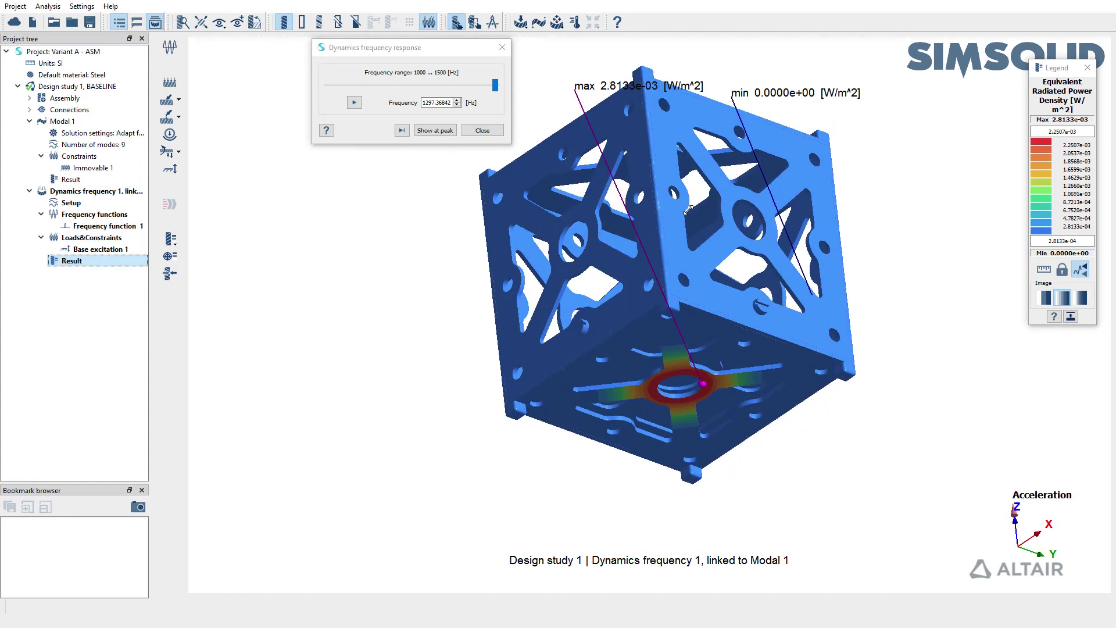
pyautogui.moveTo(688, 211); pyautogui.dragTo(930, 170, button='middle')
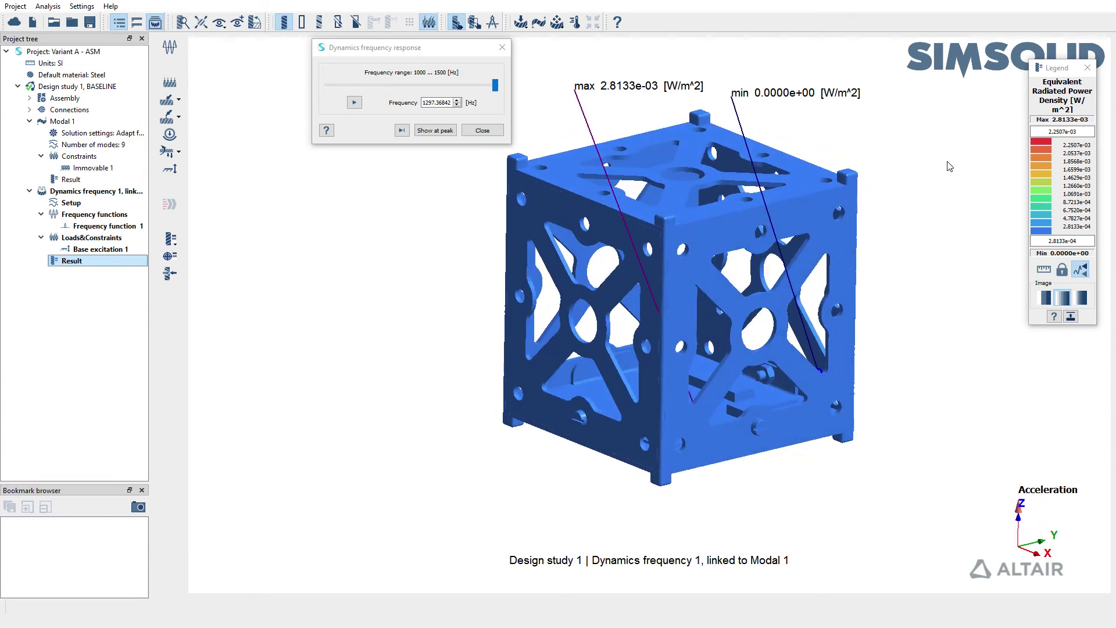
pyautogui.click(1088, 67)
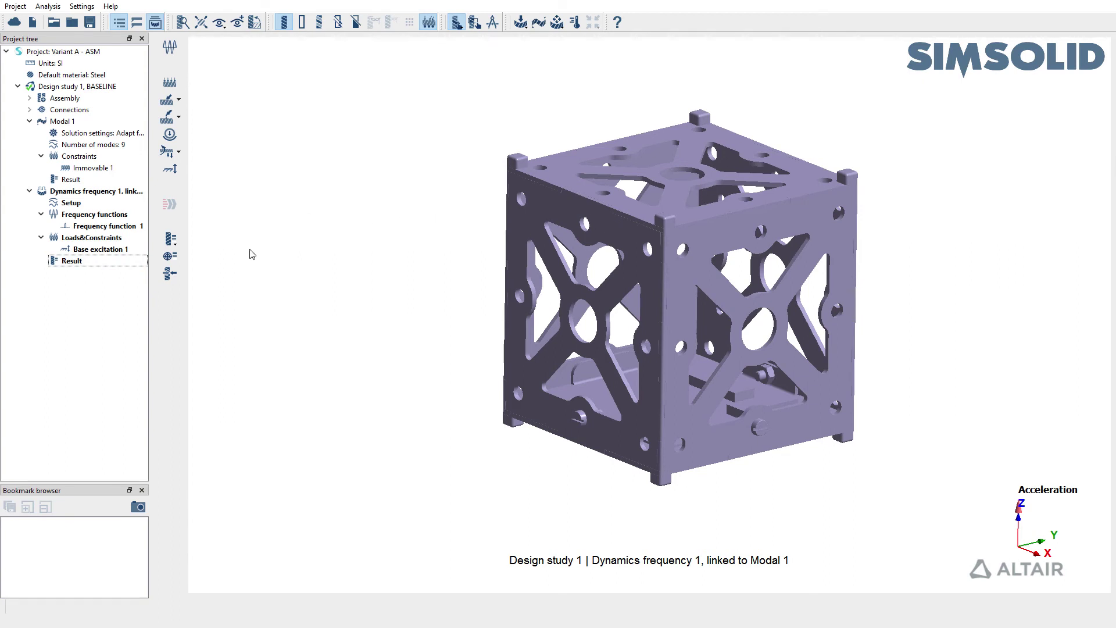
# Plot Equivalent Radiated Power versus frequency for top panel Face 18, then close the plot
pyautogui.click(174, 259)
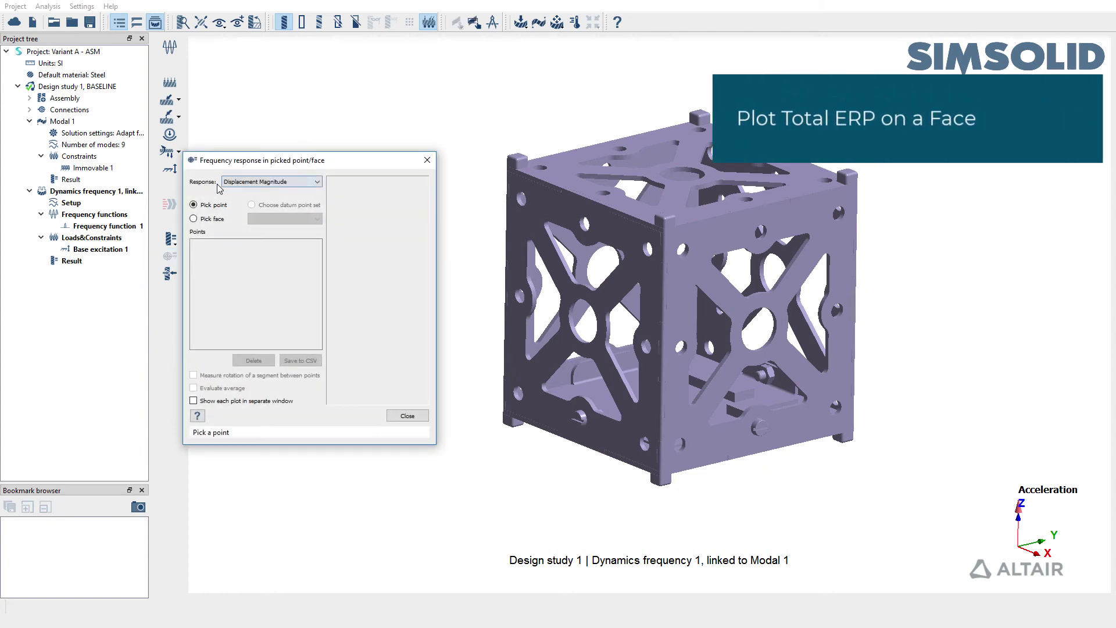
pyautogui.click(317, 181)
pyautogui.moveTo(318, 214); pyautogui.dragTo(318, 254)
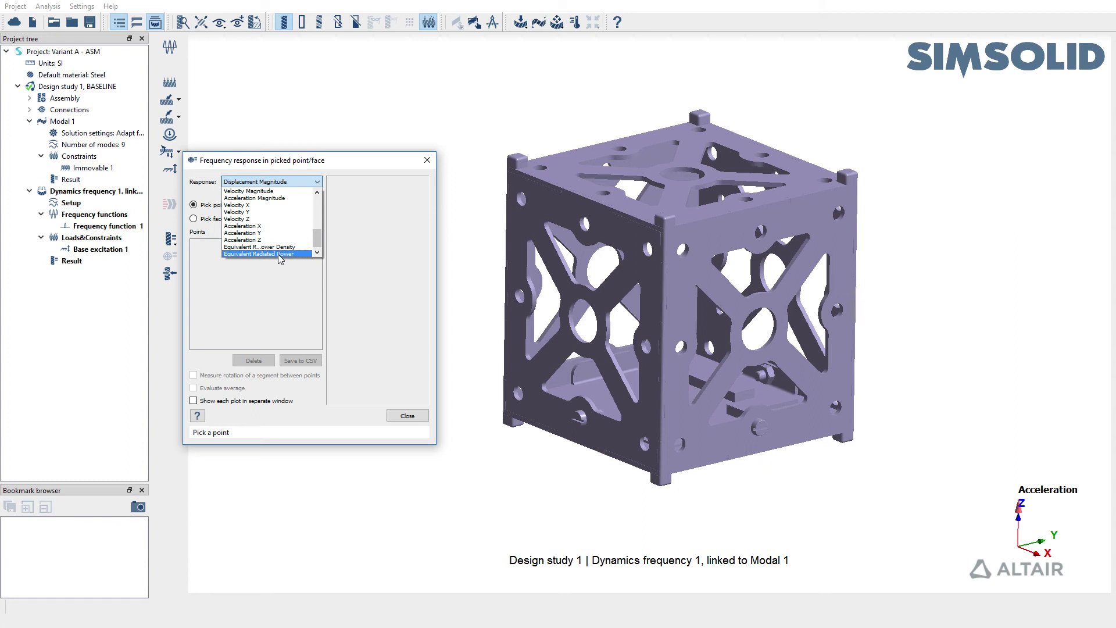
pyautogui.click(279, 253)
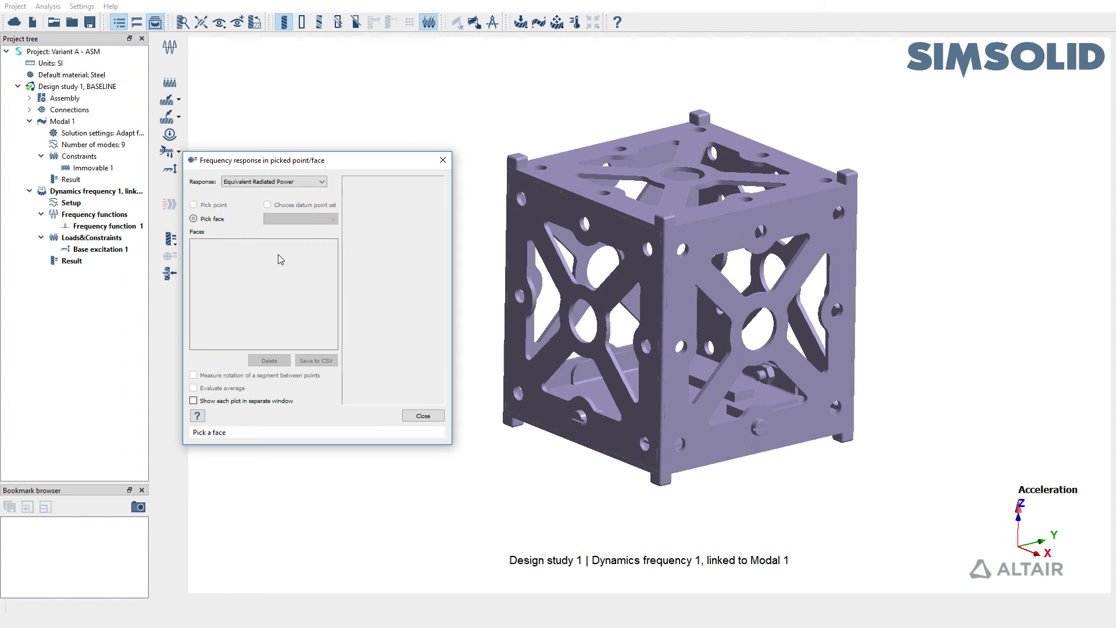
pyautogui.click(652, 177)
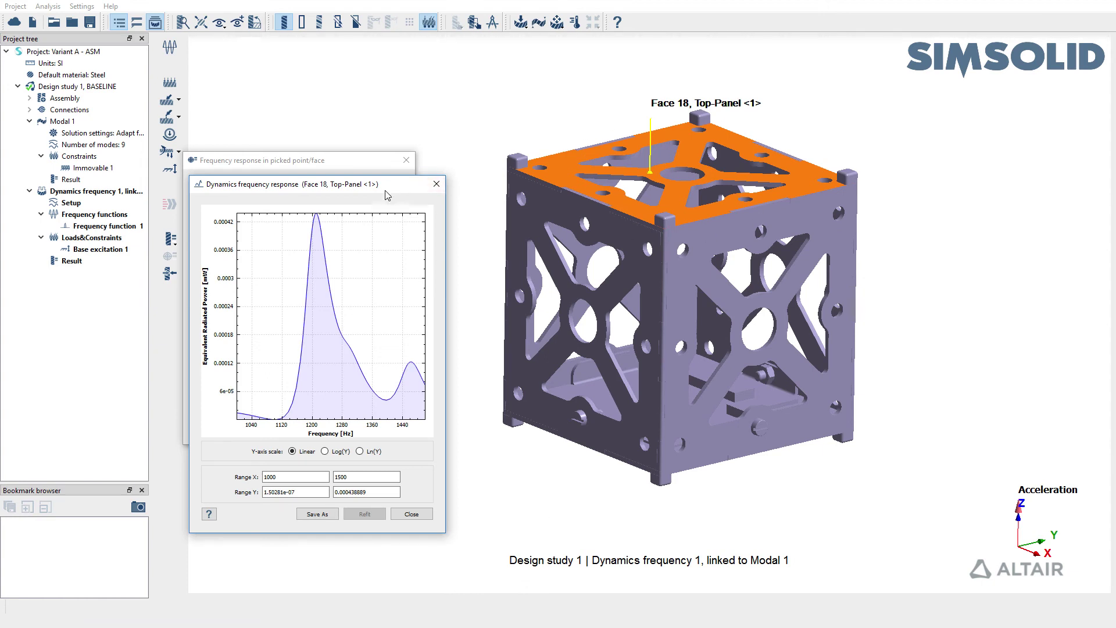
pyautogui.moveTo(385, 191); pyautogui.dragTo(424, 123)
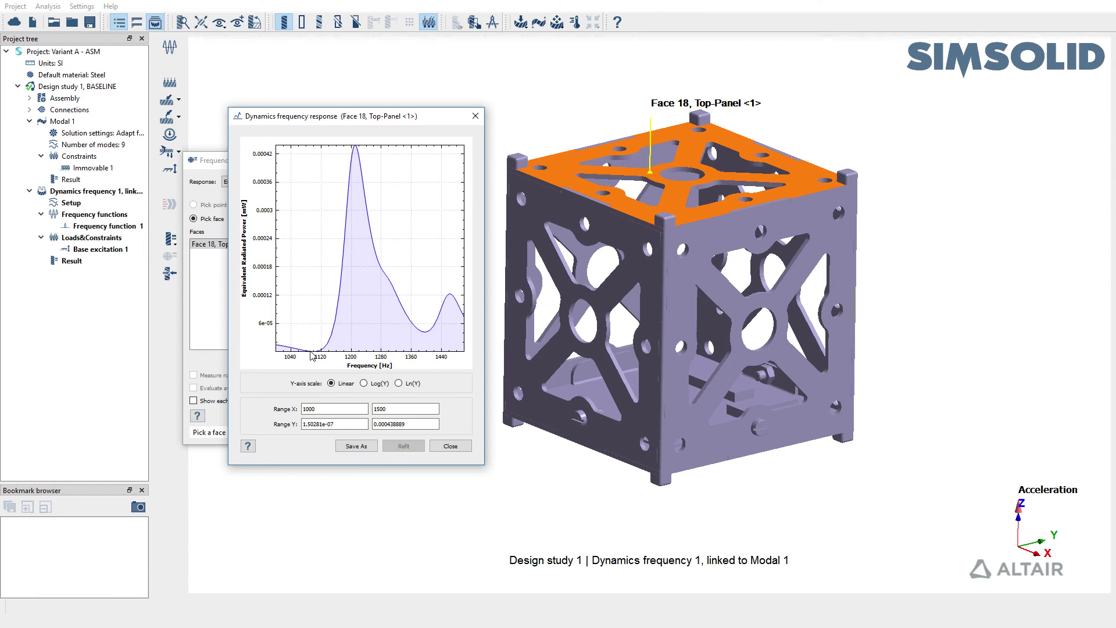
pyautogui.click(451, 446)
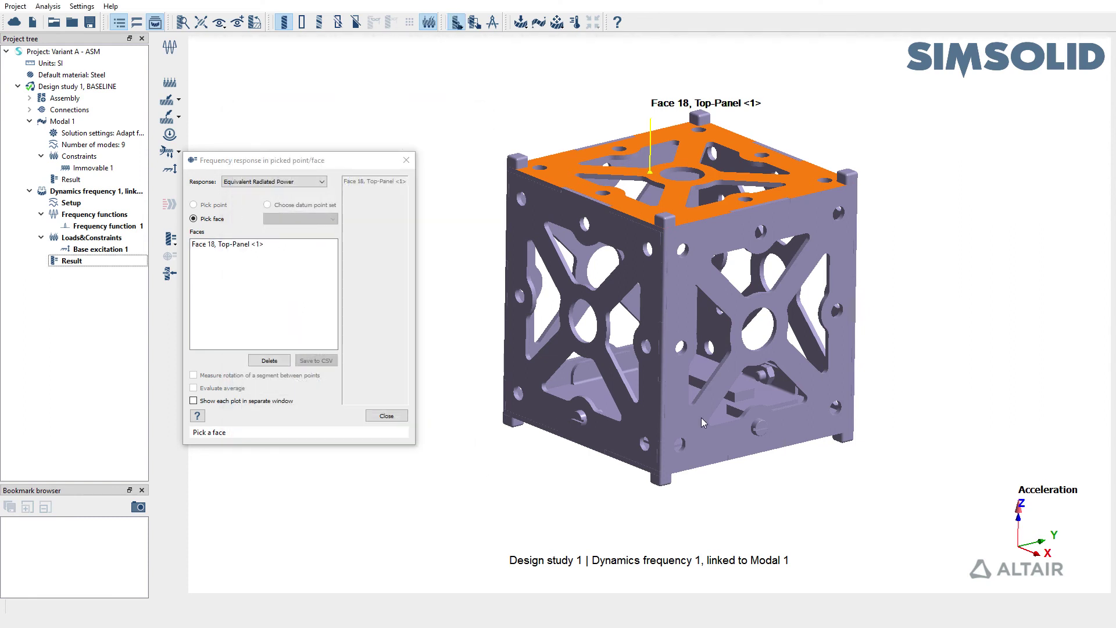
# Orbit to the underside, pick bottom panel Face 27 for its ERP curve, then close the plot
pyautogui.moveTo(702, 422); pyautogui.dragTo(666, 341, button='middle')
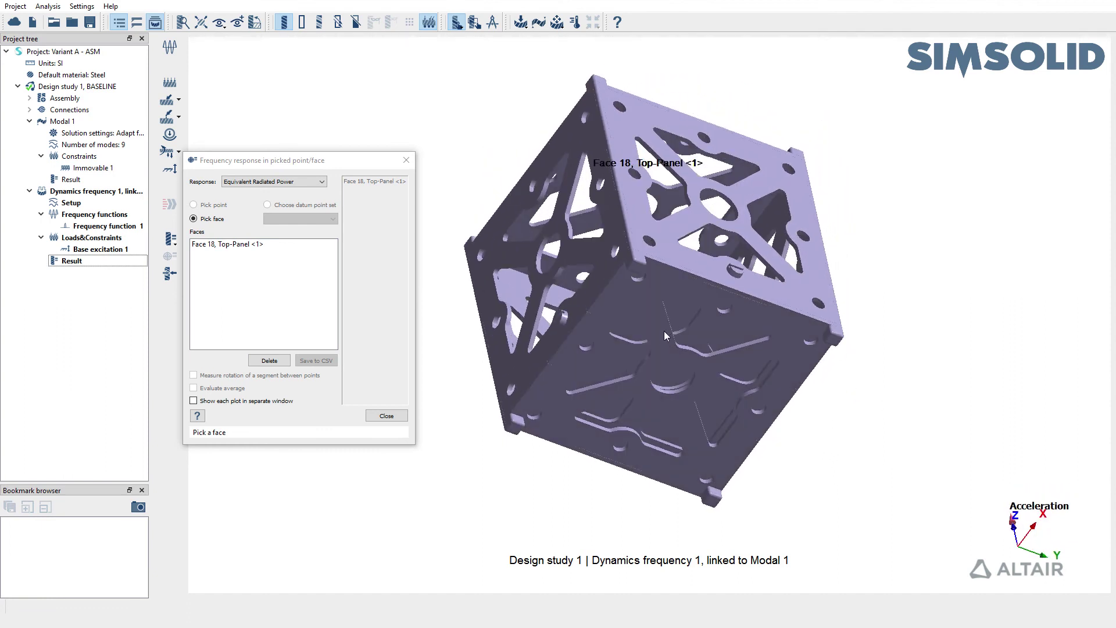
pyautogui.click(665, 331)
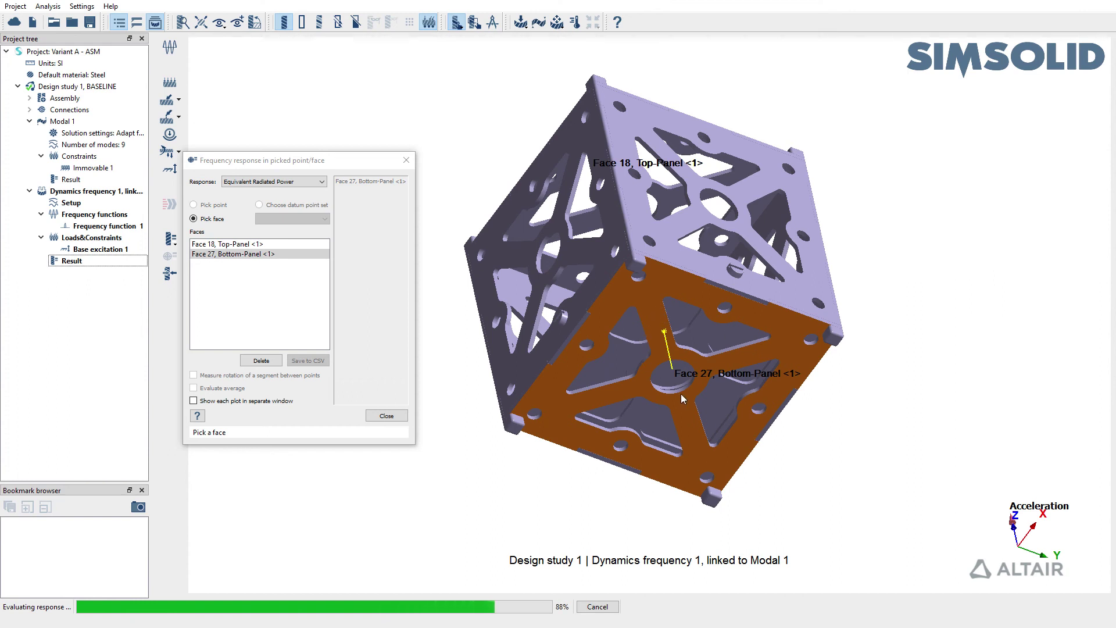
pyautogui.moveTo(346, 170); pyautogui.dragTo(489, 121)
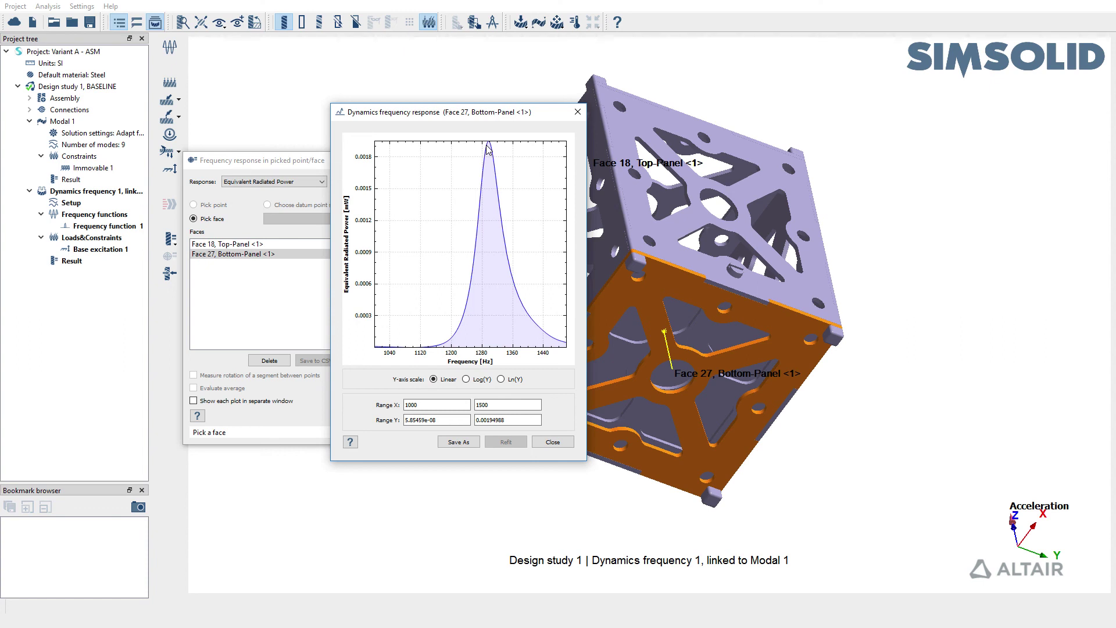
pyautogui.click(578, 112)
# Return to isometric view and select Face 18 together with Face 27 for summed ERP
pyautogui.press('i')
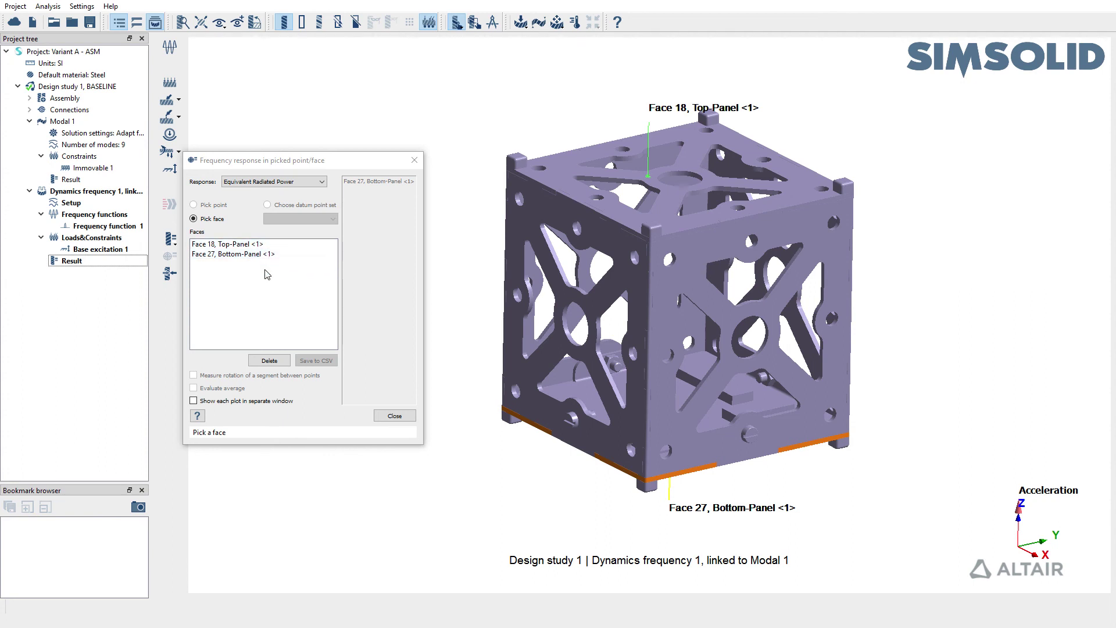
pyautogui.keyDown('ctrl'); pyautogui.click(251, 245); pyautogui.keyUp('ctrl')
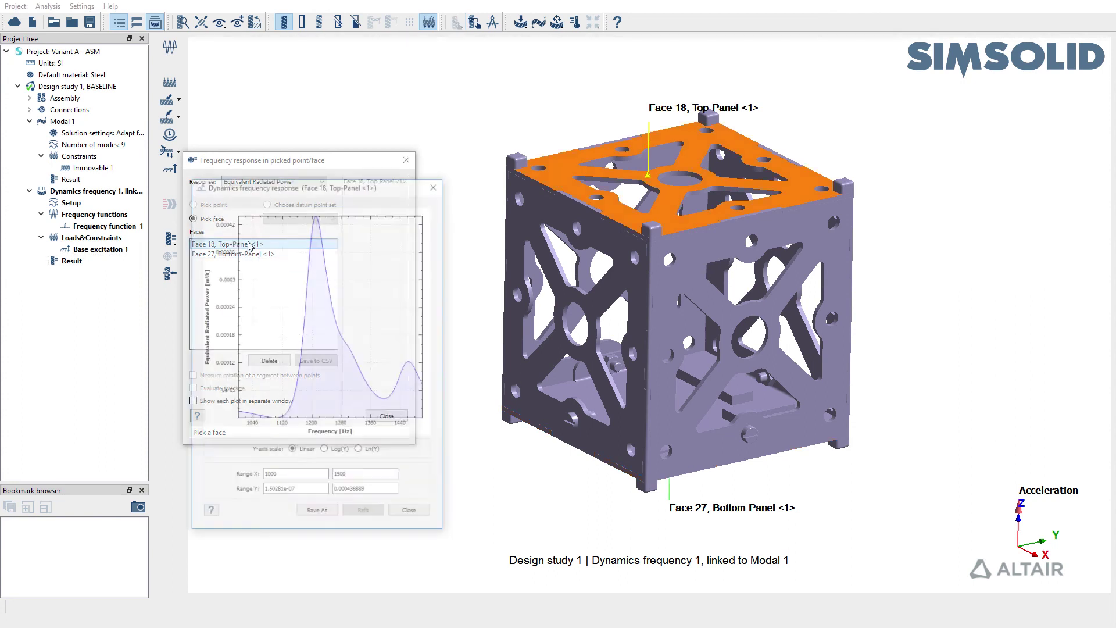